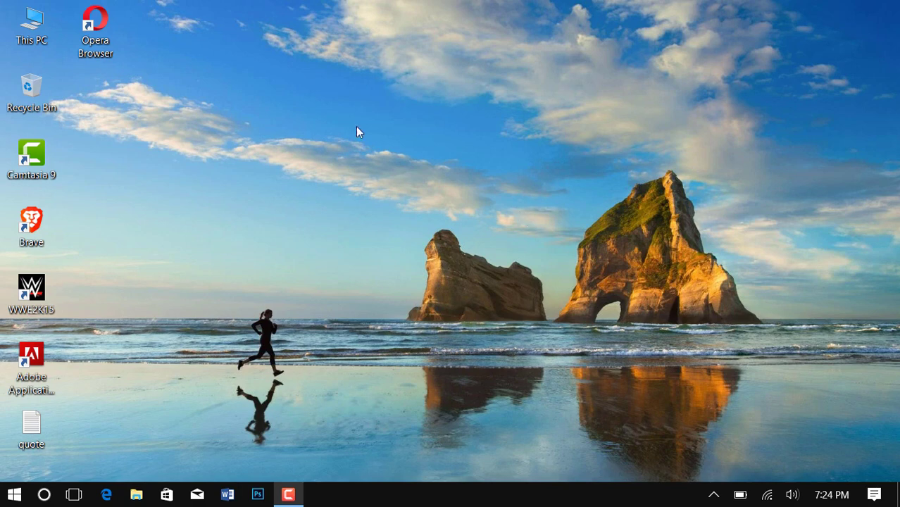
Open the Opera browser and search Google for "google dns"
click(99, 41)
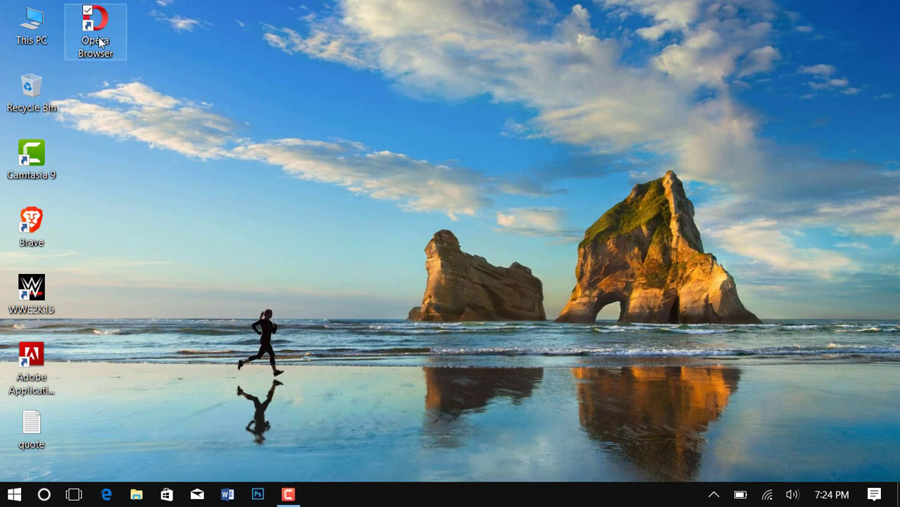
double_click(98, 39)
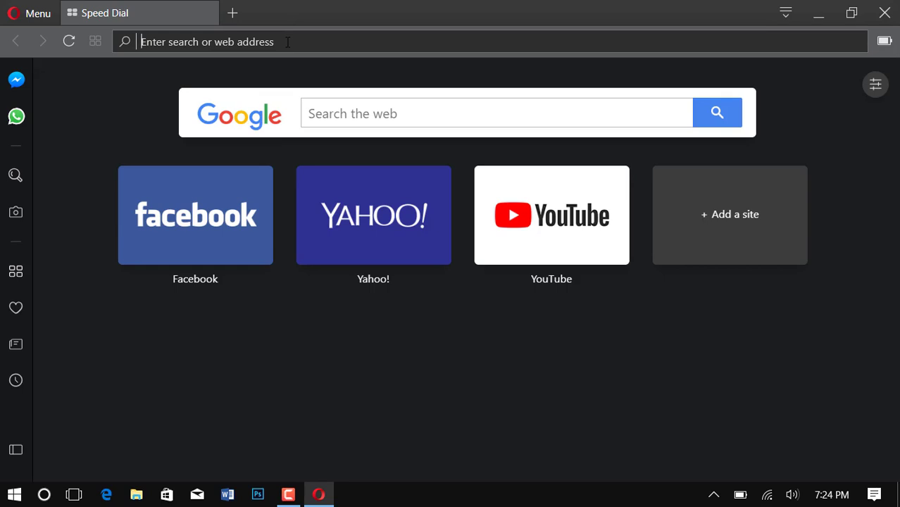
text(goo)
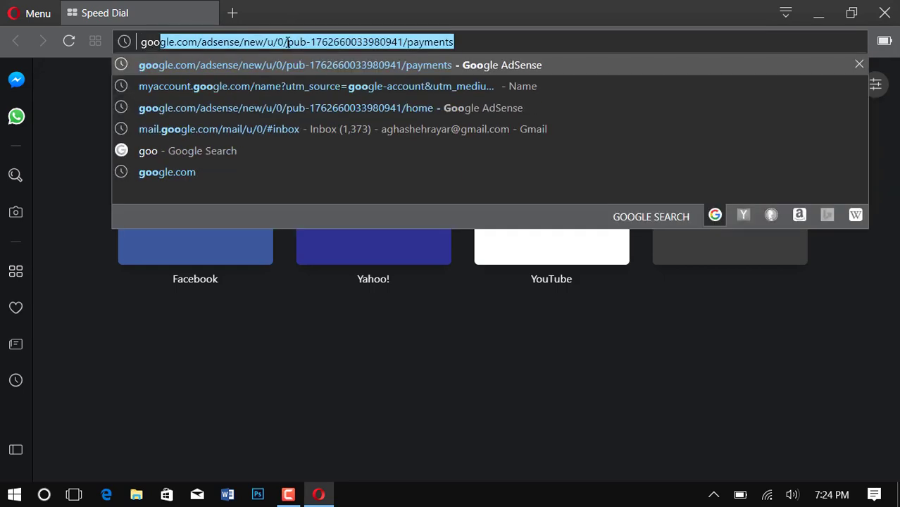
text(gle dns)
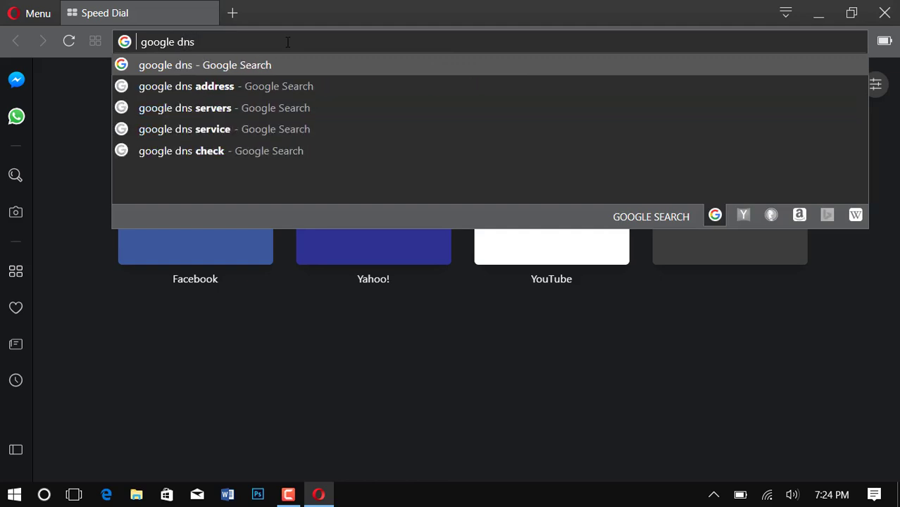
key(Return)
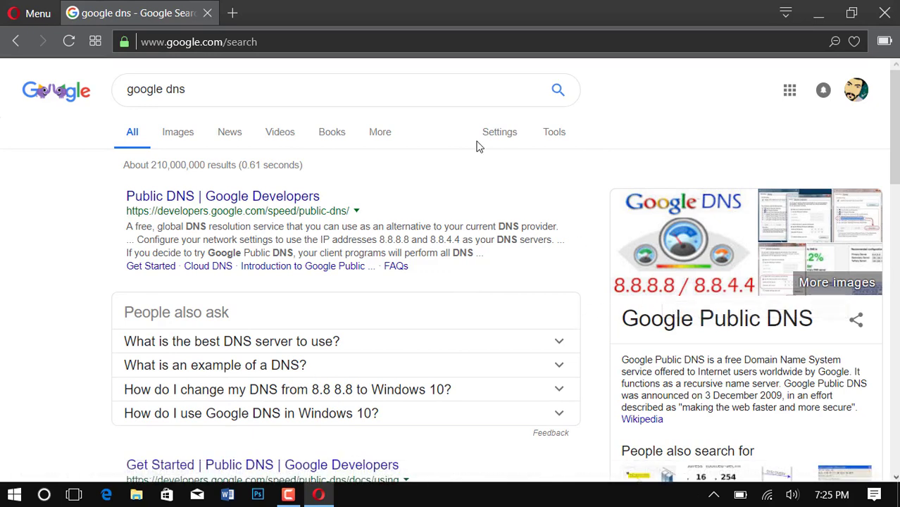
Replace the Google query with "freenom dns" and run the search
click(344, 83)
key(BackSpace)
key(BackSpace)
key(BackSpace)
key(BackSpace)
key(BackSpace)
key(BackSpace)
key(BackSpace)
key(BackSpace)
key(BackSpace)
key(BackSpace)
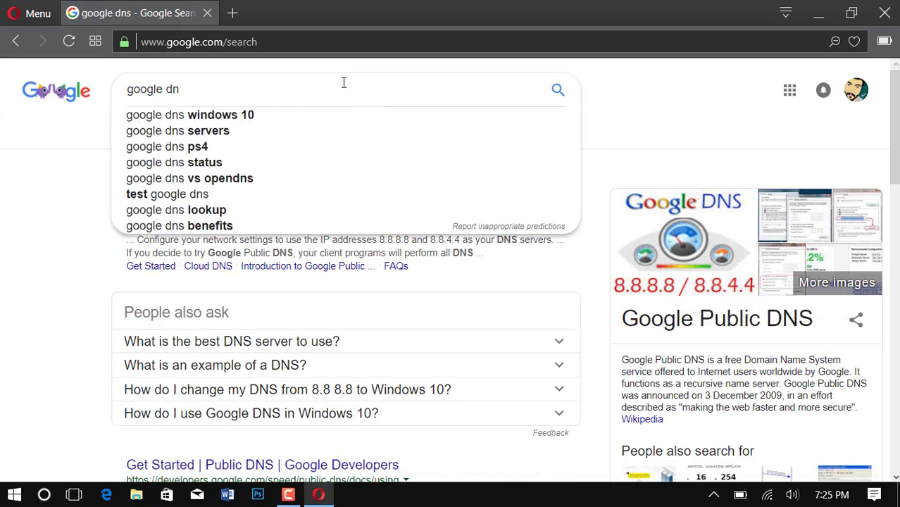
text(fr)
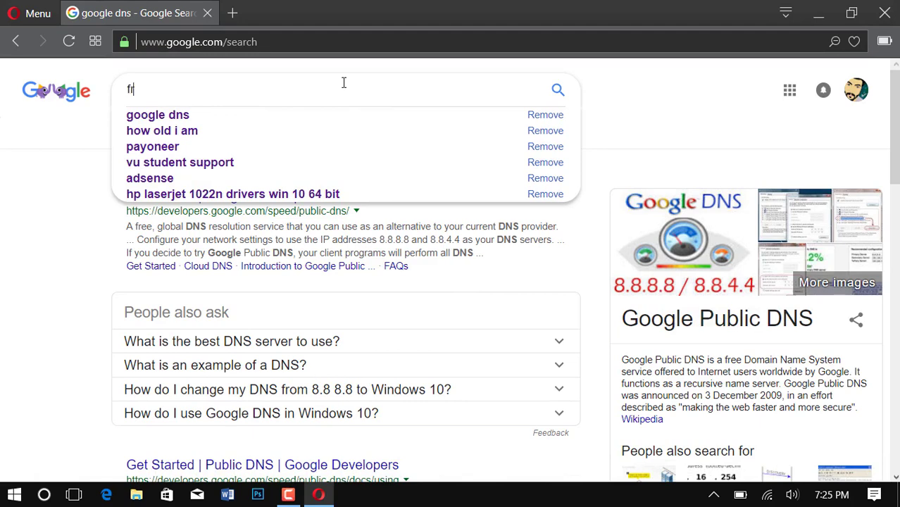
text(eenom)
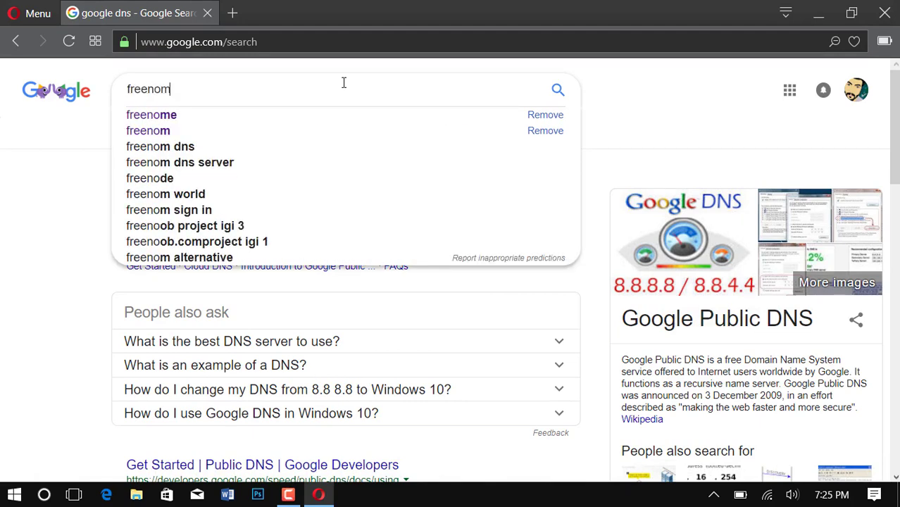
click(206, 147)
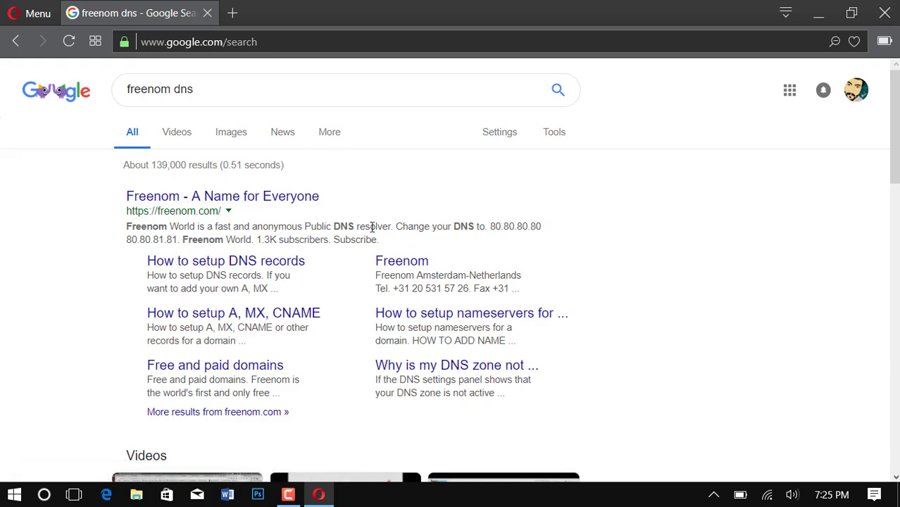
Go to the adapter settings in Network and Sharing Center and open the Wi-Fi connection's properties
right_click(767, 497)
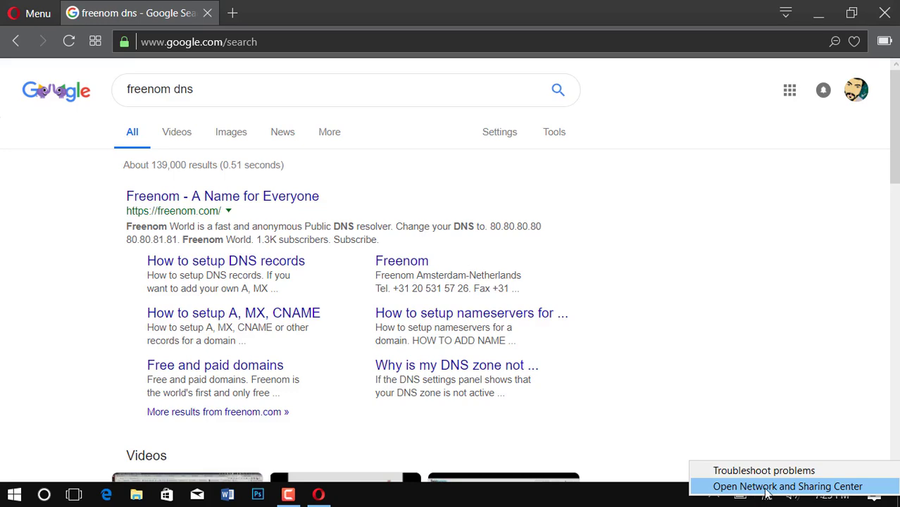
click(803, 486)
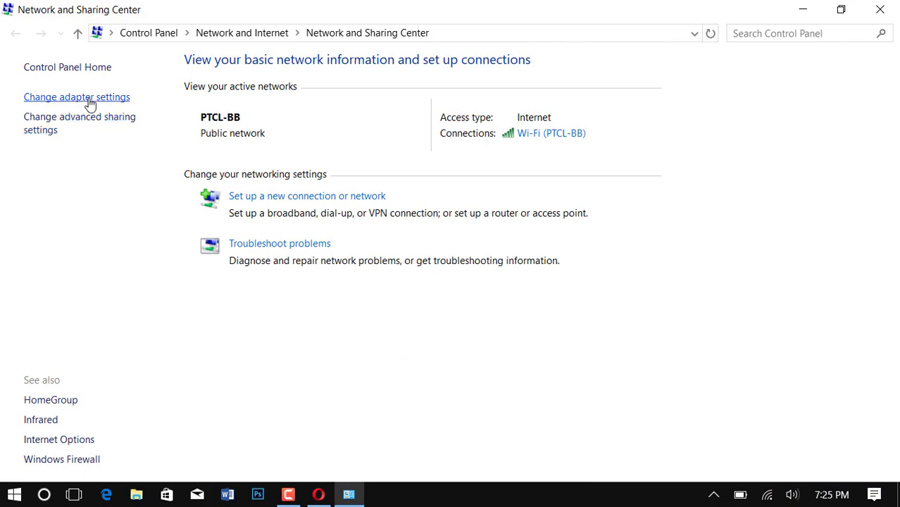
click(90, 104)
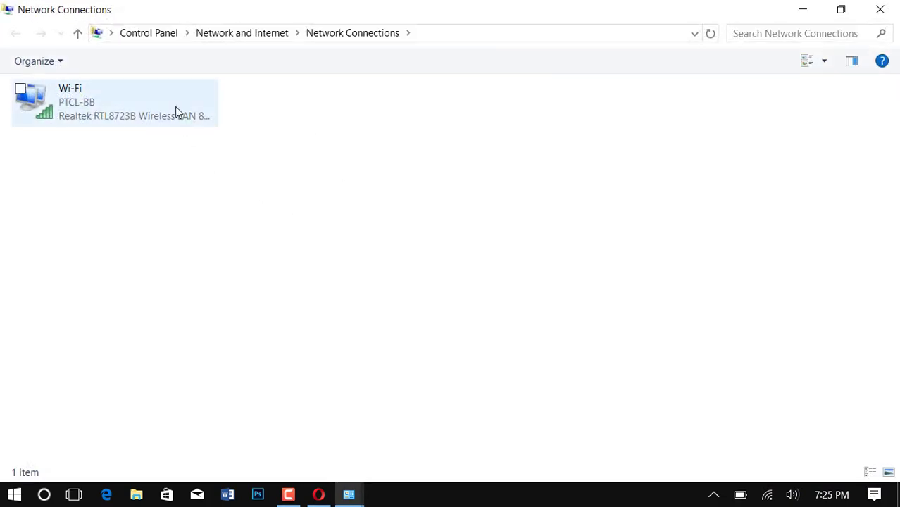
click(176, 113)
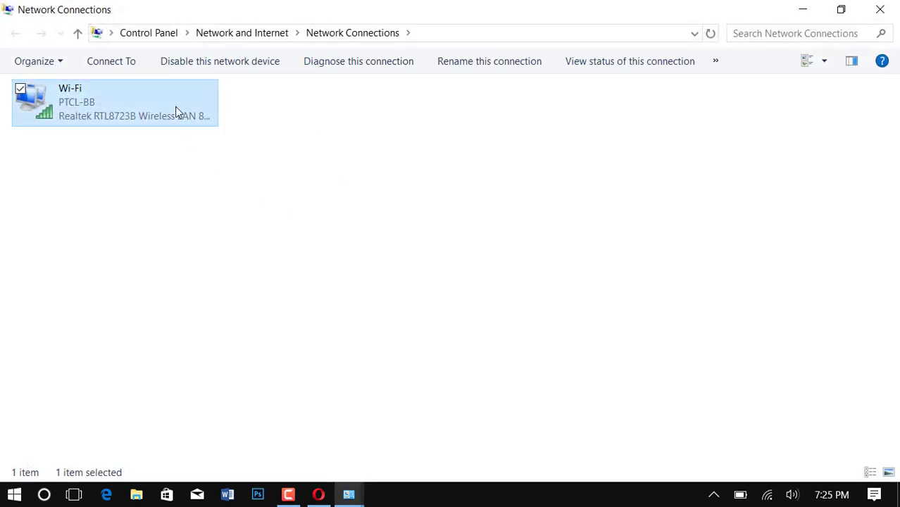
right_click(177, 113)
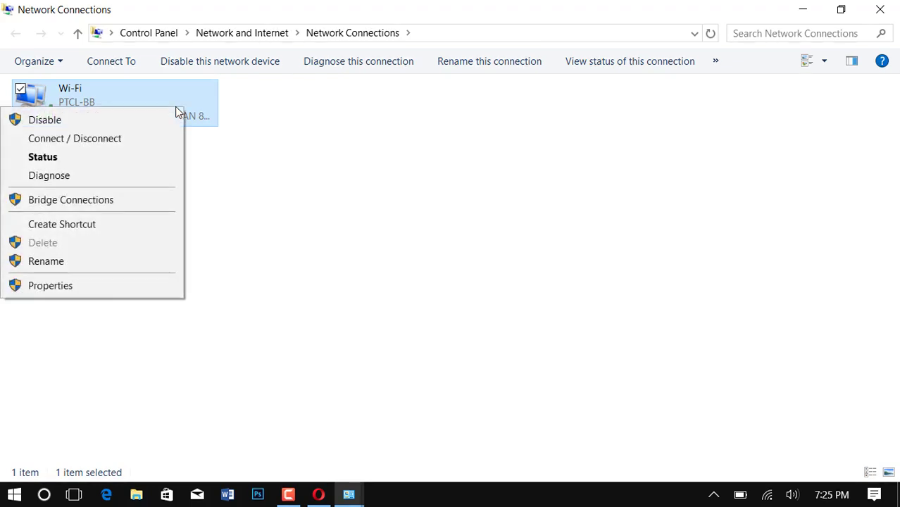
click(340, 107)
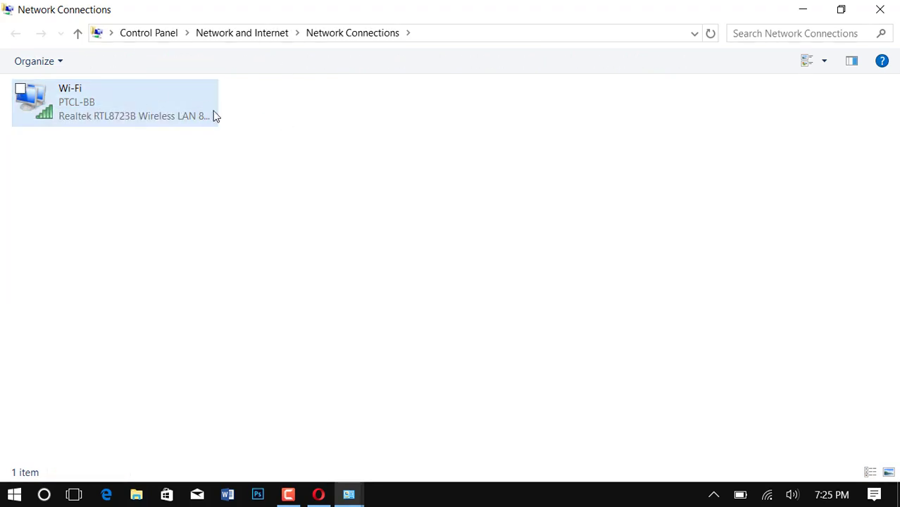
right_click(127, 102)
click(86, 278)
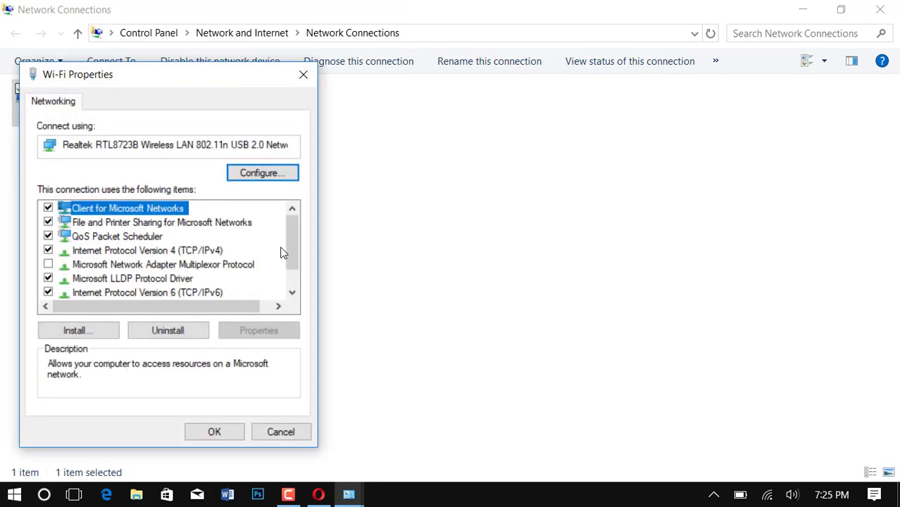
Open the Internet Protocol Version 4 (TCP/IPv4) properties and enable manually specified DNS server addresses
click(190, 252)
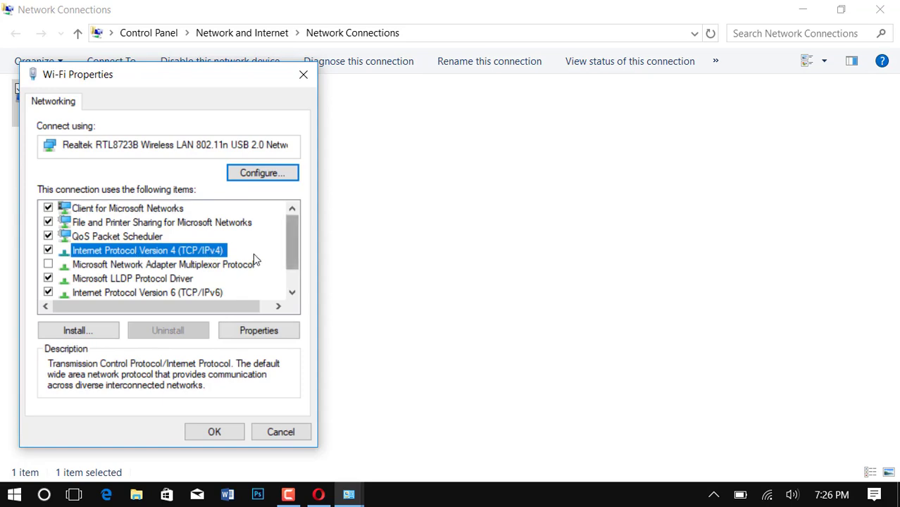
click(262, 330)
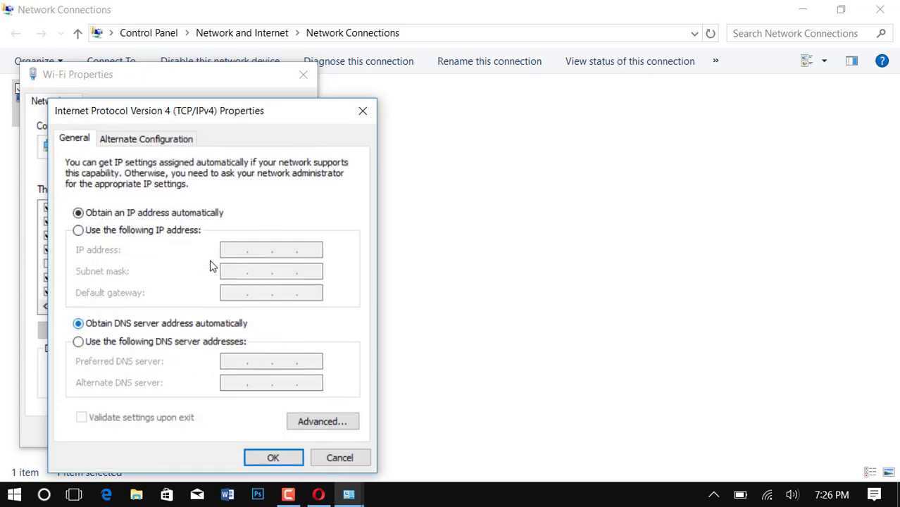
click(79, 342)
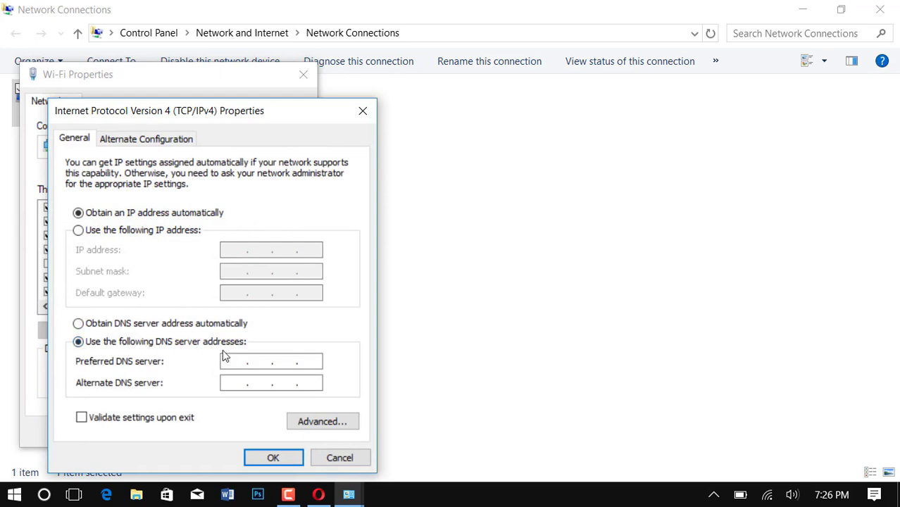
Copy 80.80.80.80 from the Freenom search result in Opera and paste it as the preferred DNS server in the IPv4 properties
click(319, 495)
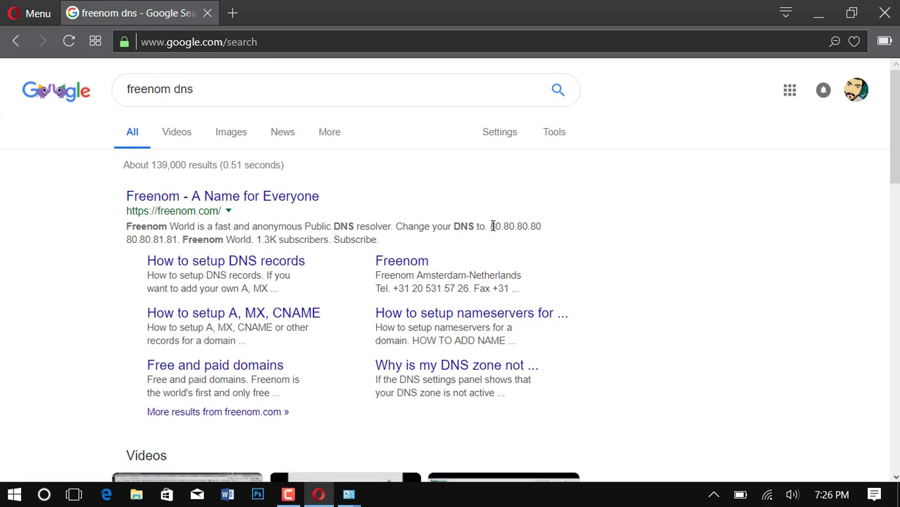
drag(491, 226, 553, 226)
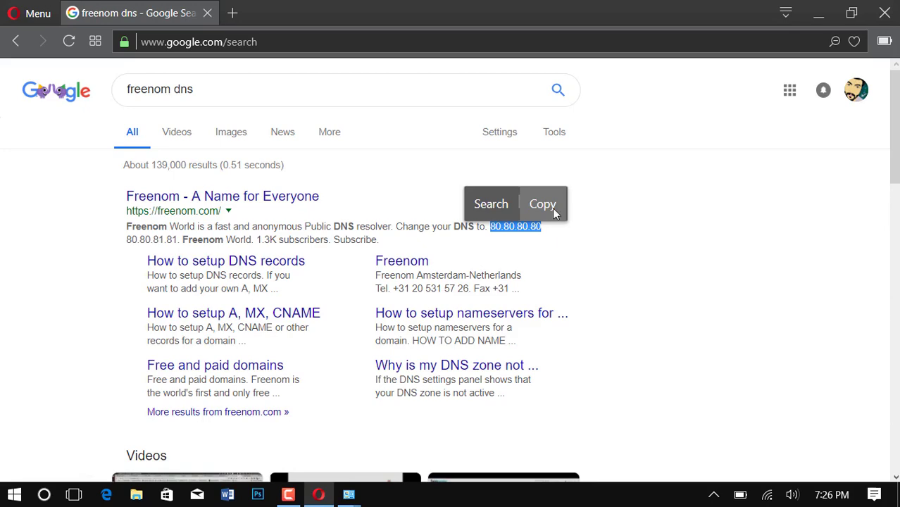
click(537, 204)
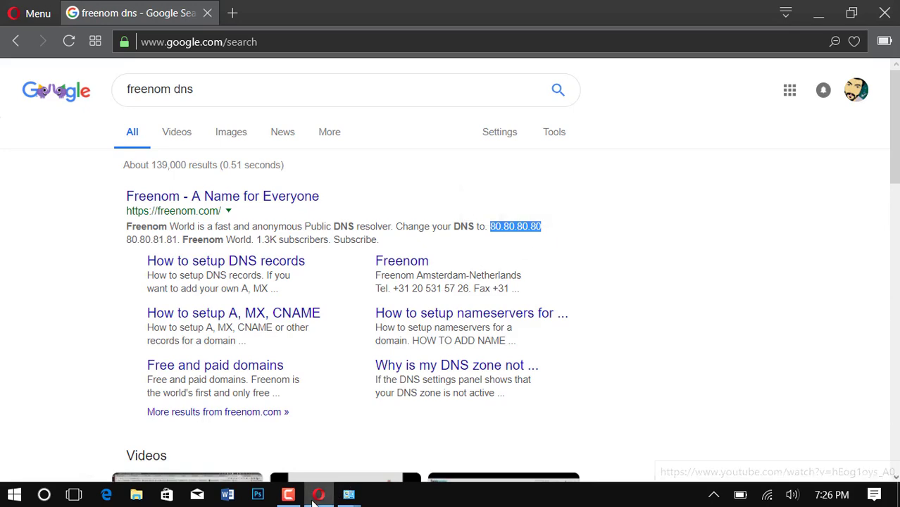
click(349, 494)
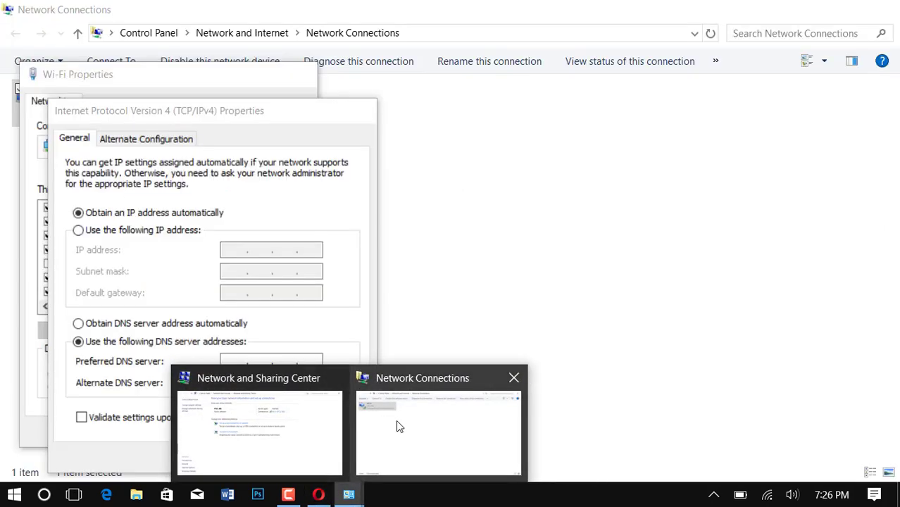
click(403, 426)
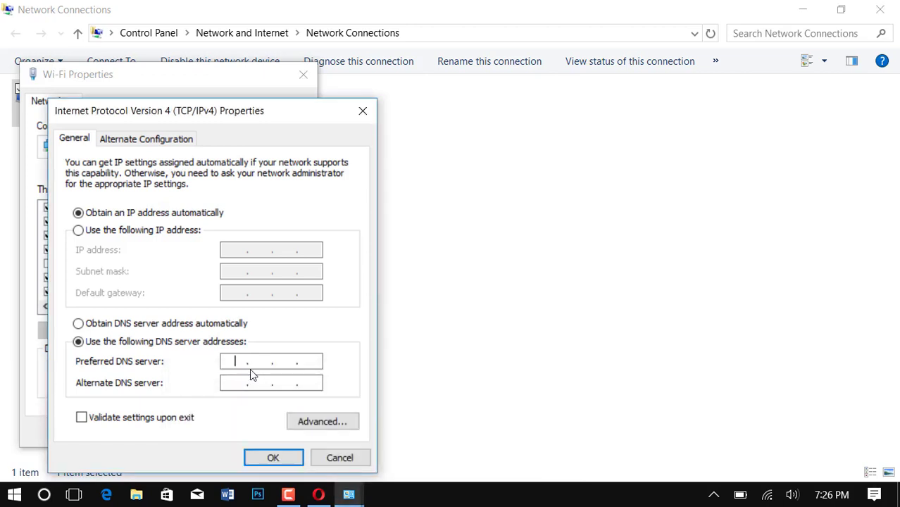
key(ctrl+v)
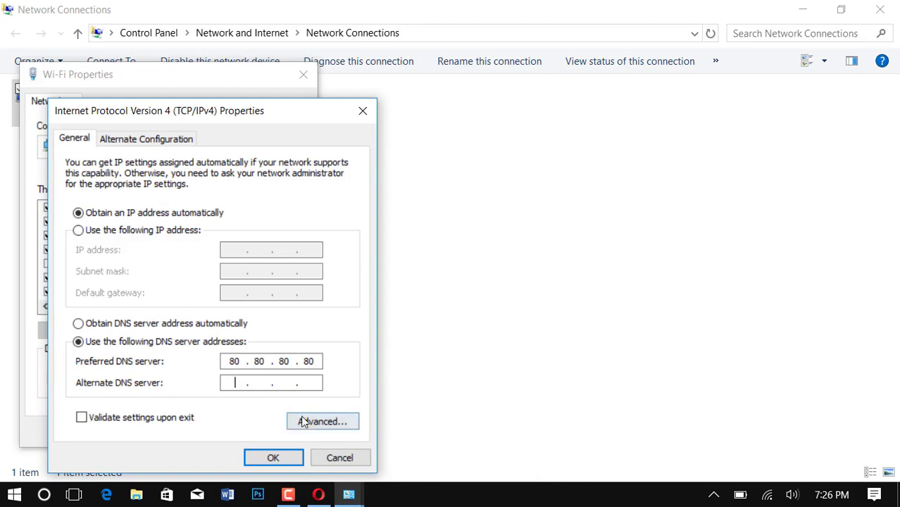
Copy 80.80.81.81 from the Freenom result in Opera into the alternate DNS server, then accept the IPv4 settings and close Wi-Fi Properties
click(319, 497)
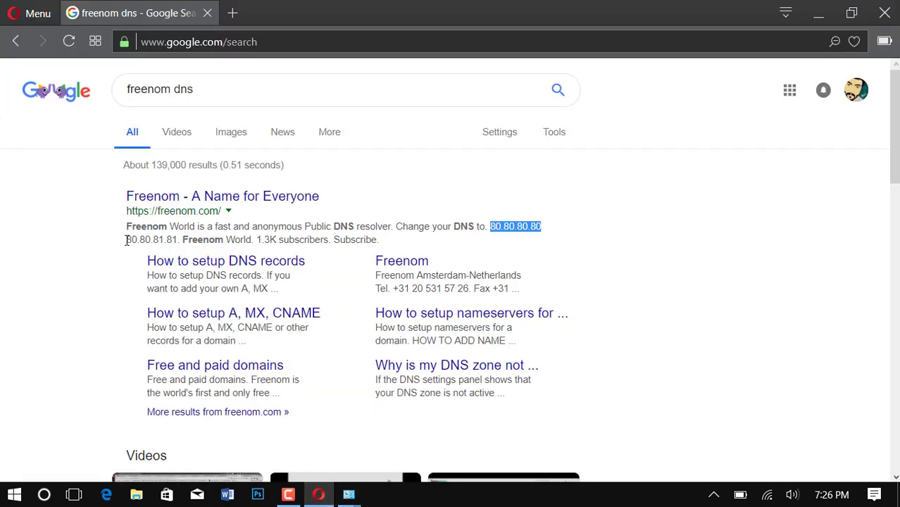
drag(126, 240, 180, 241)
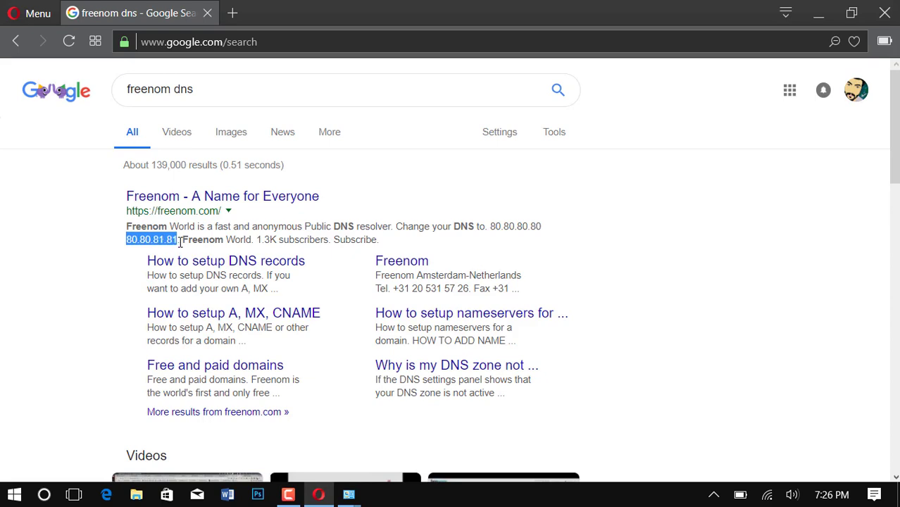
key(ctrl+c)
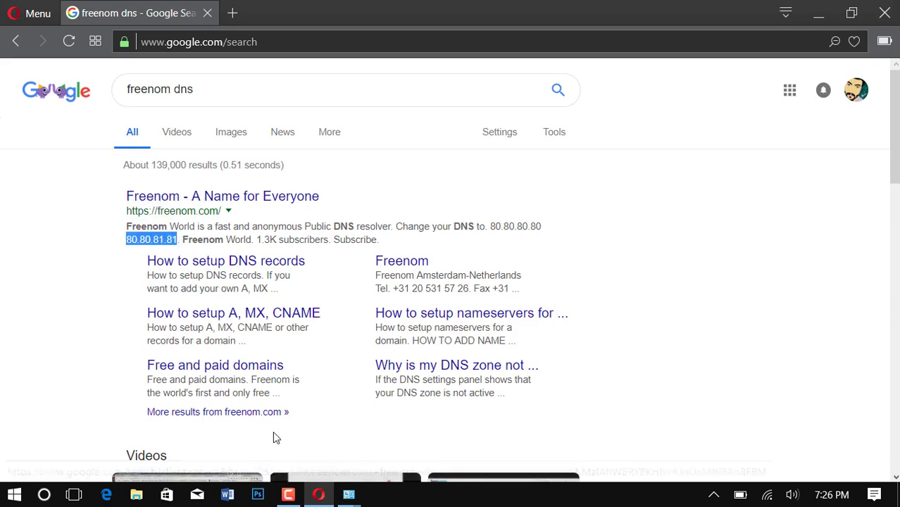
click(319, 495)
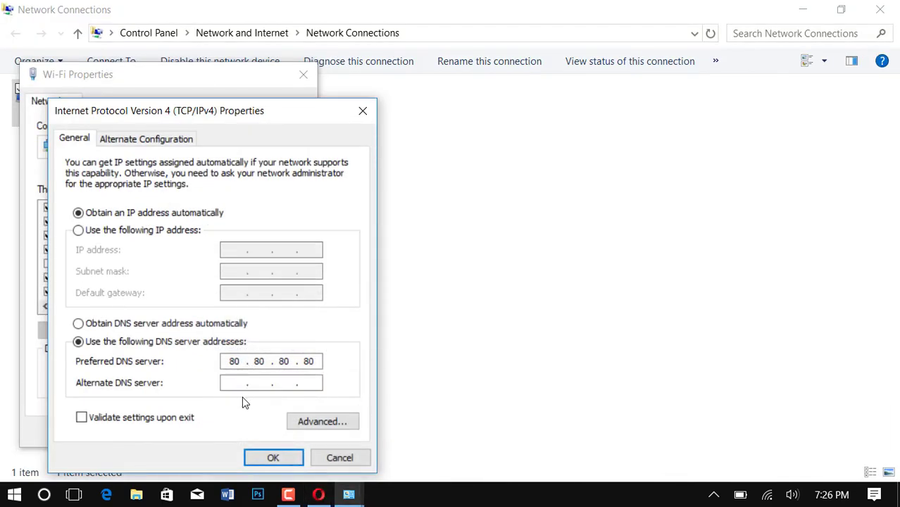
key(ctrl+v)
click(271, 458)
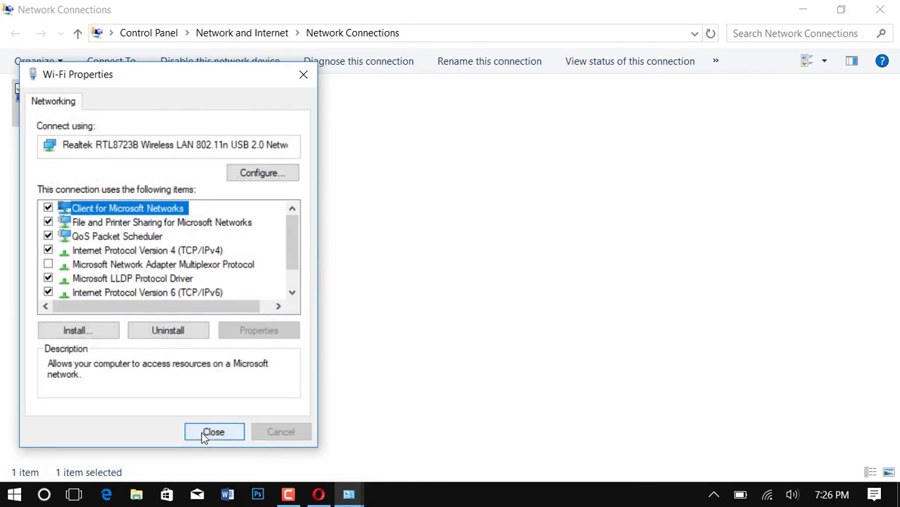
click(214, 431)
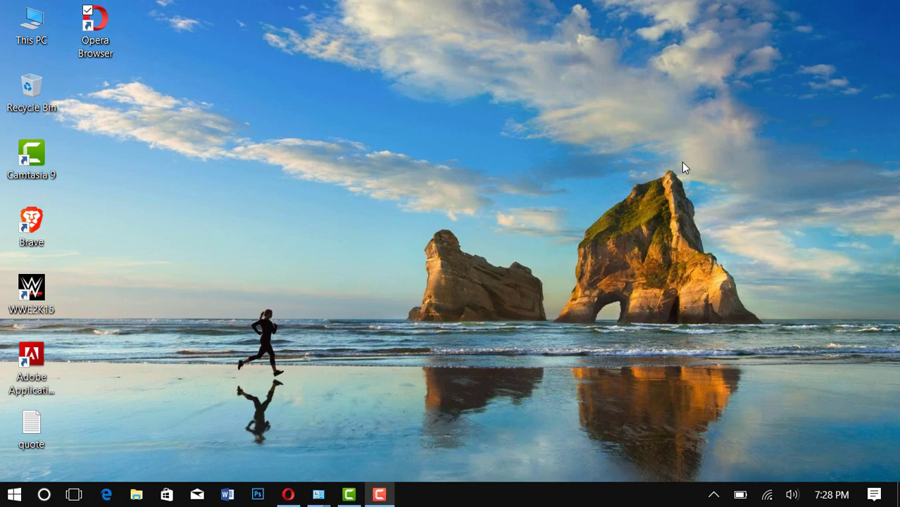
Switch back to Opera and search Google for "vpnbook" in place of the previous query
click(288, 494)
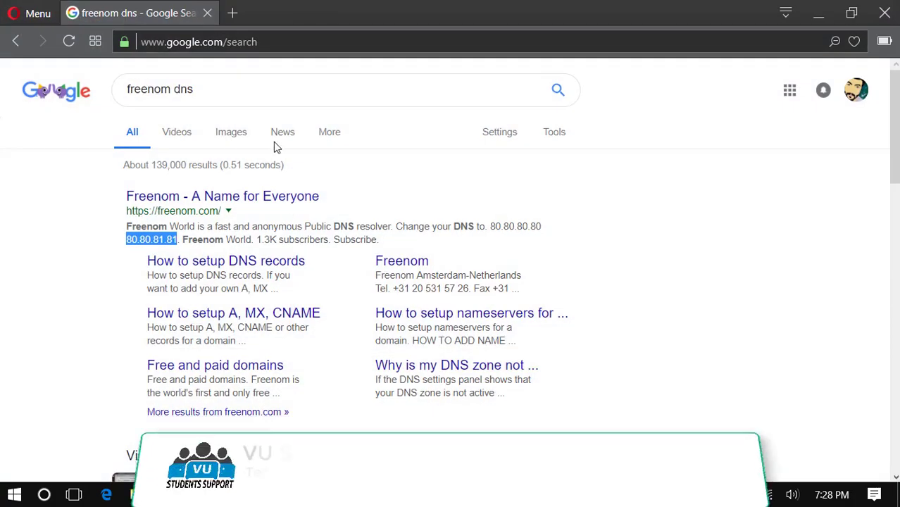
click(253, 92)
key(BackSpace)
key(BackSpace)
key(BackSpace)
key(BackSpace)
key(BackSpace)
key(BackSpace)
key(BackSpace)
key(BackSpace)
key(BackSpace)
key(BackSpace)
key(BackSpace)
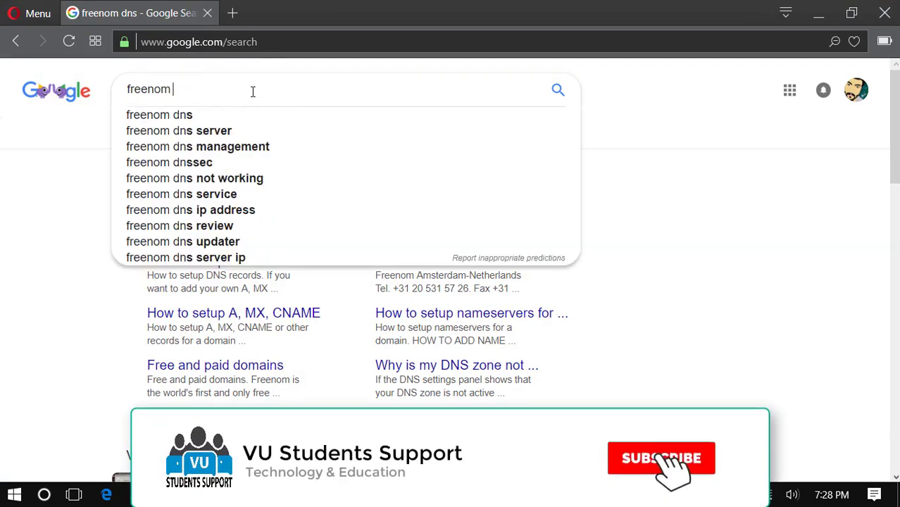
text(vpnbook)
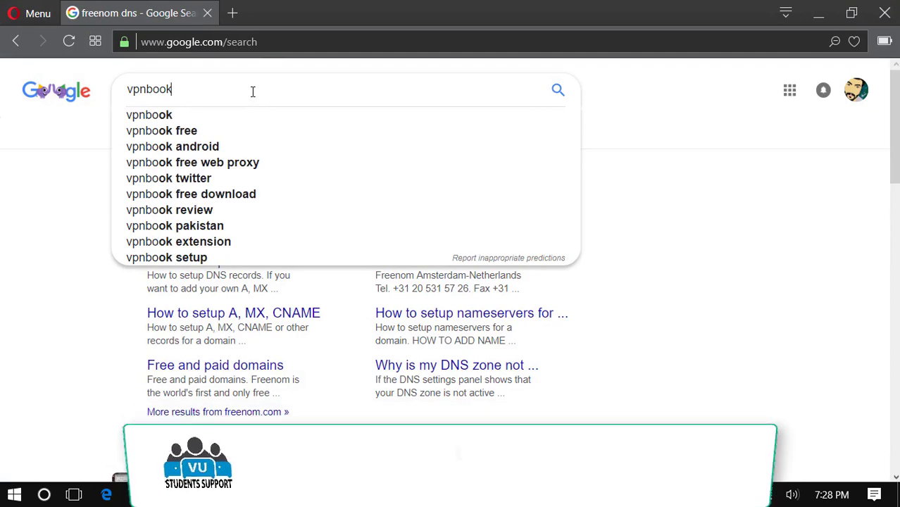
key(Return)
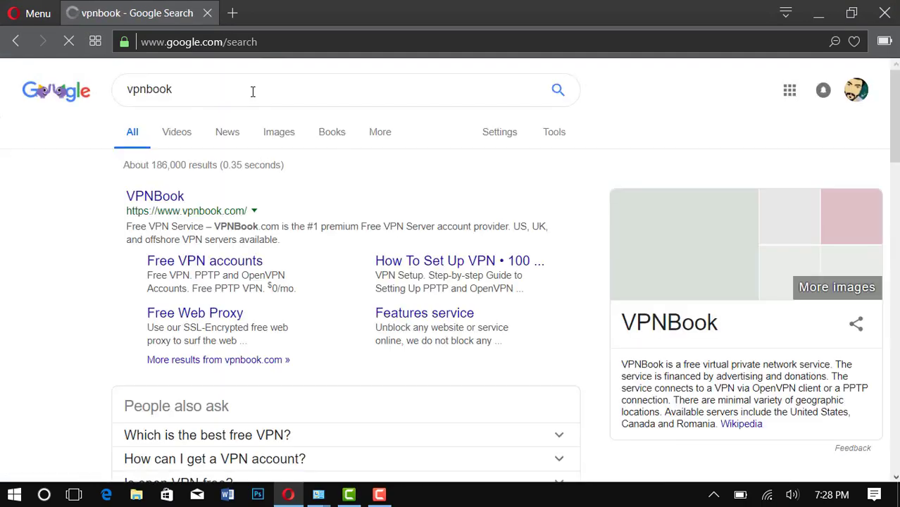
Open the VPNBook website from the search results and display its free PPTP VPN account details
click(172, 197)
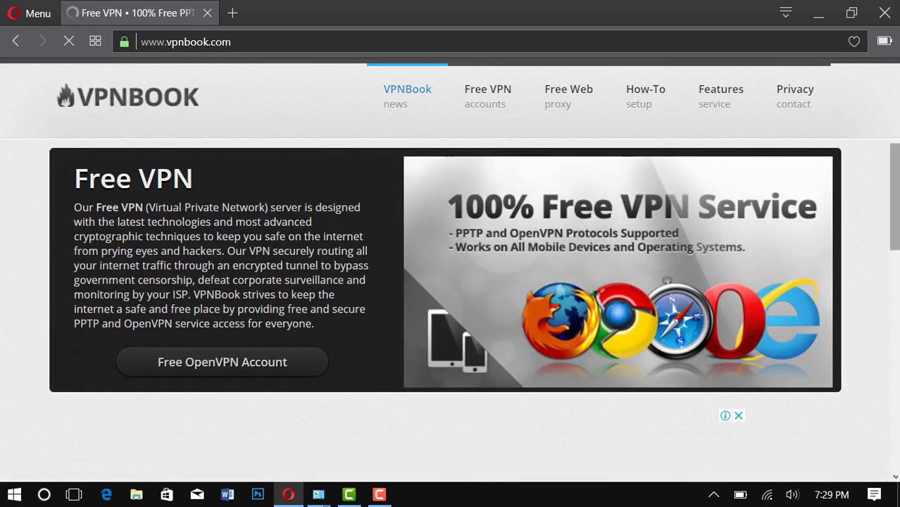
scroll(859, 134, down, 2)
scroll(451, 310, down, 4)
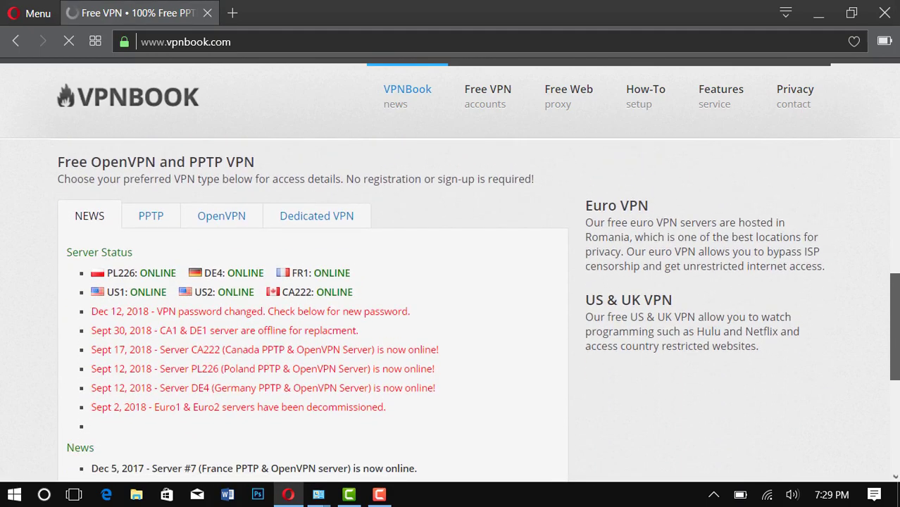
scroll(474, 311, down, 1)
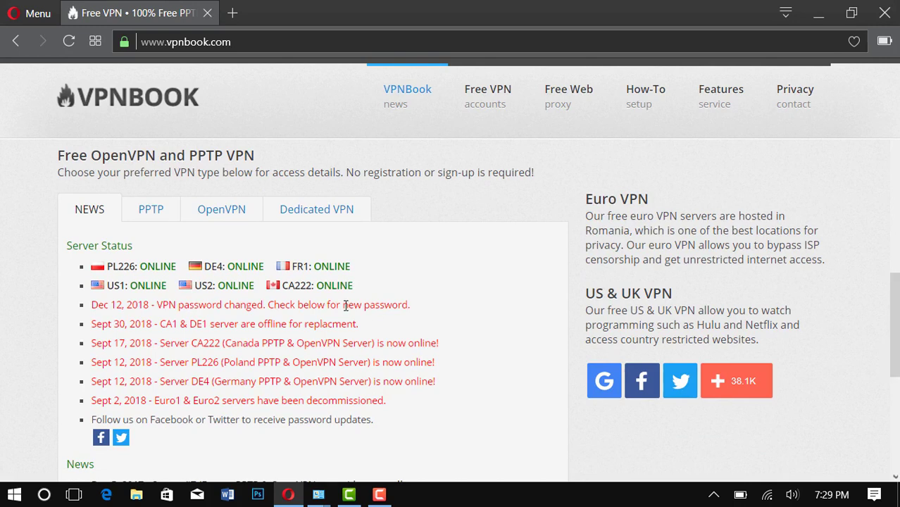
click(149, 215)
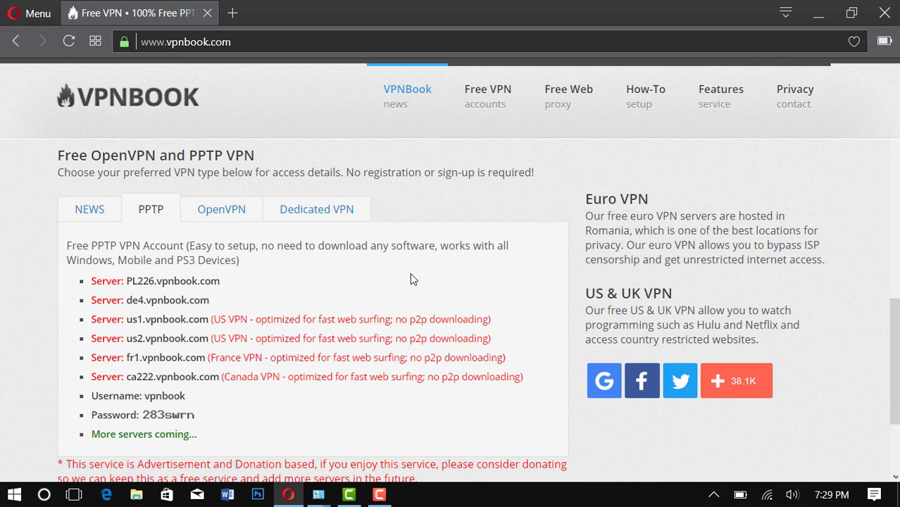
Search Windows for "vpn", open the VPN settings and start adding a VPN connection
click(44, 494)
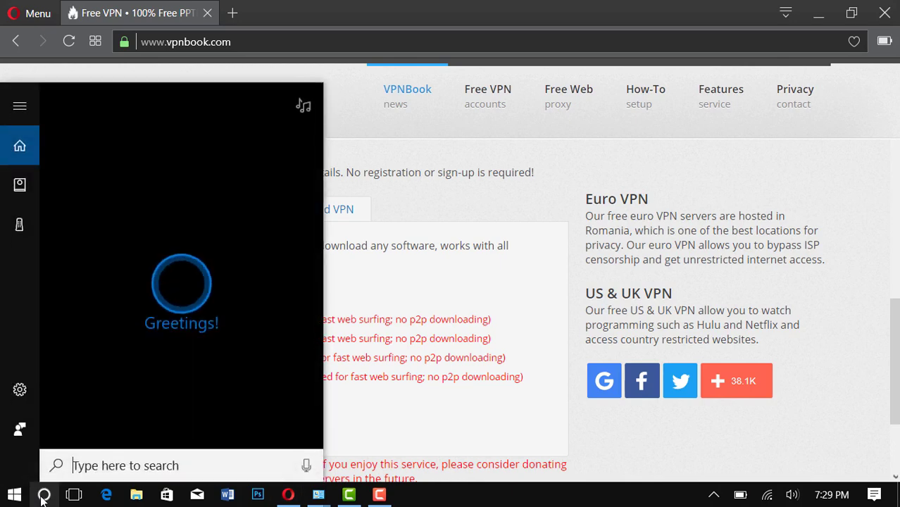
text(vpn)
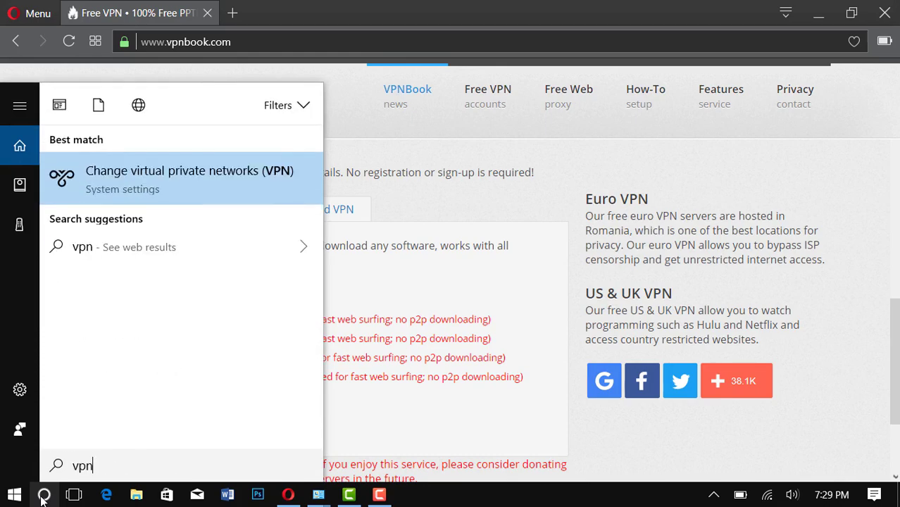
key(Return)
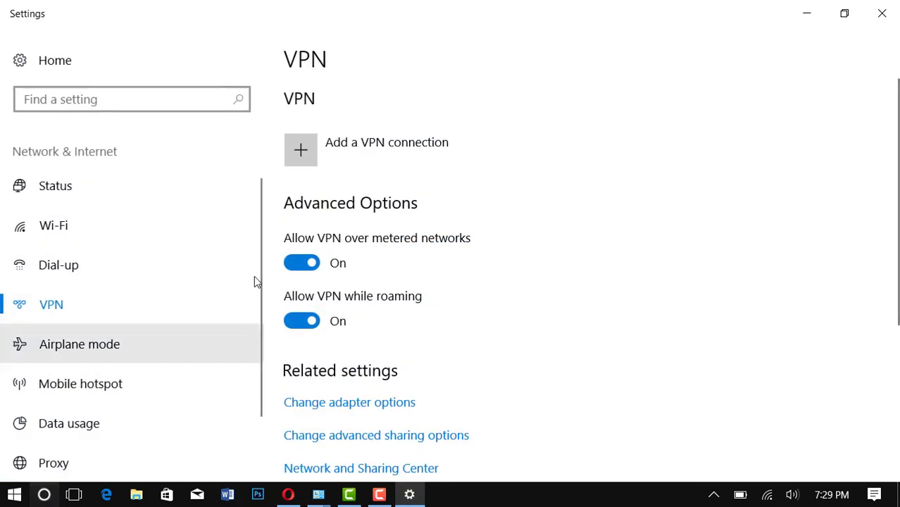
click(337, 145)
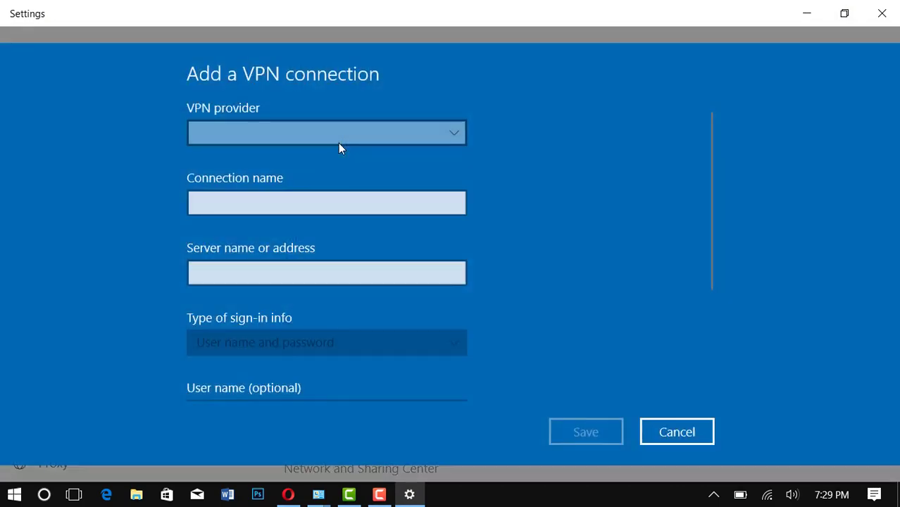
Set the VPN provider to Windows (built-in) and name the connection vpnbook
click(245, 130)
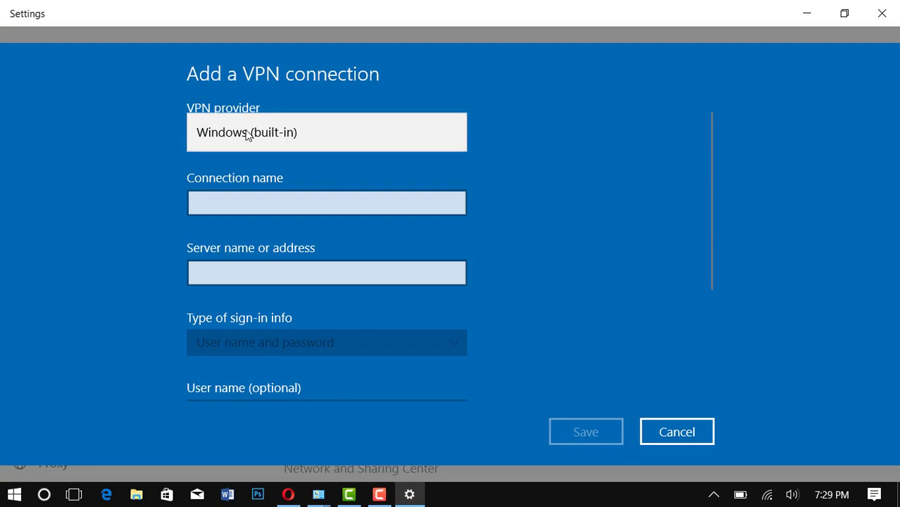
click(246, 134)
click(230, 201)
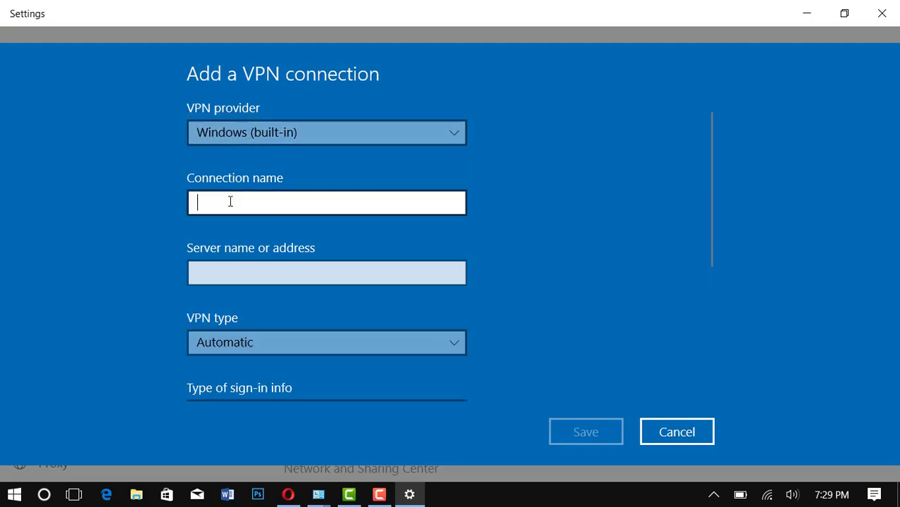
text(vpn)
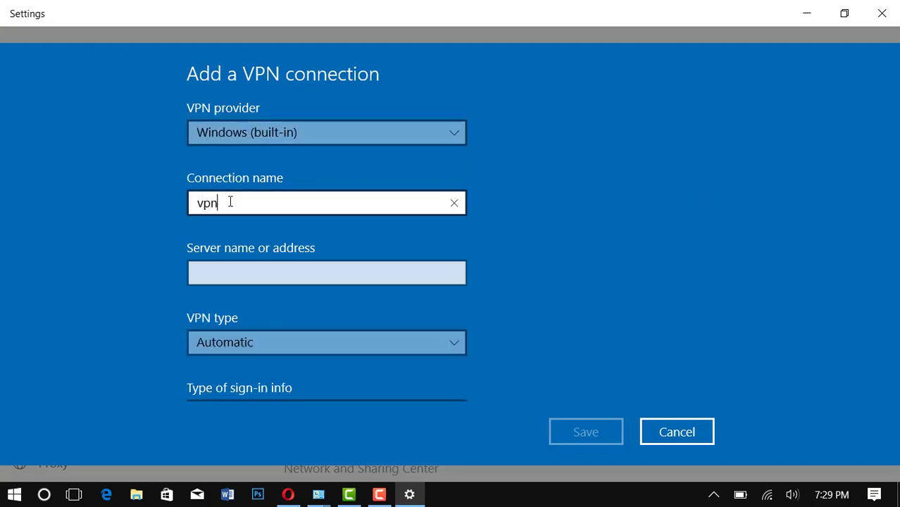
text(book)
Copy us1.vpnbook.com from the VPNBook page in Opera and paste it as the server address of the new connection in Settings
click(239, 270)
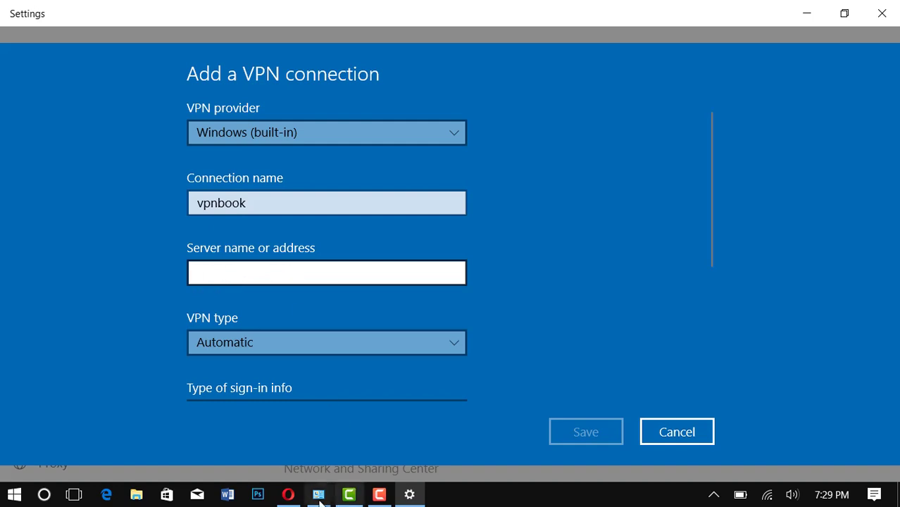
click(288, 495)
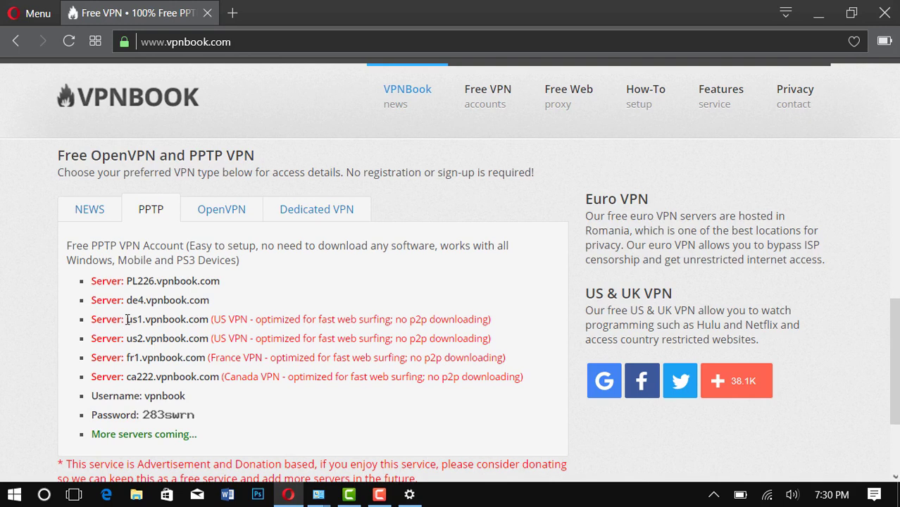
drag(127, 319, 214, 319)
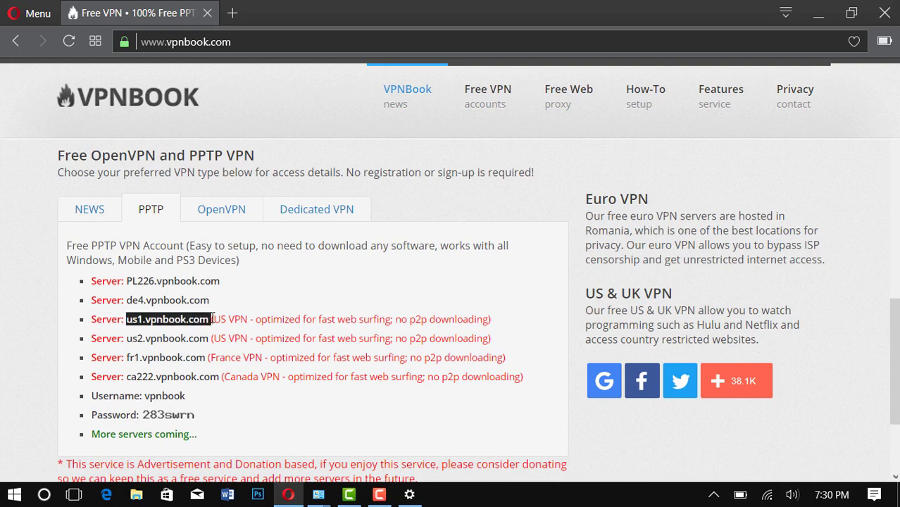
key(ctrl+c)
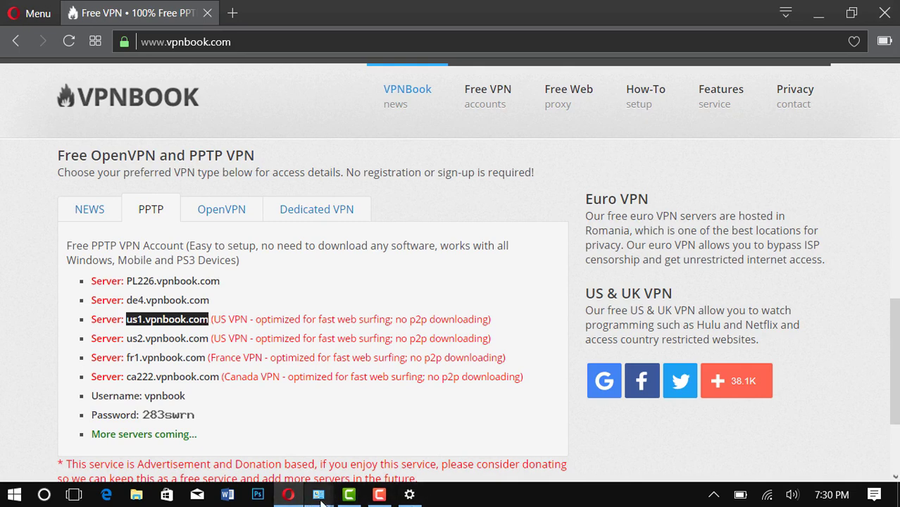
mouse_move(315, 500)
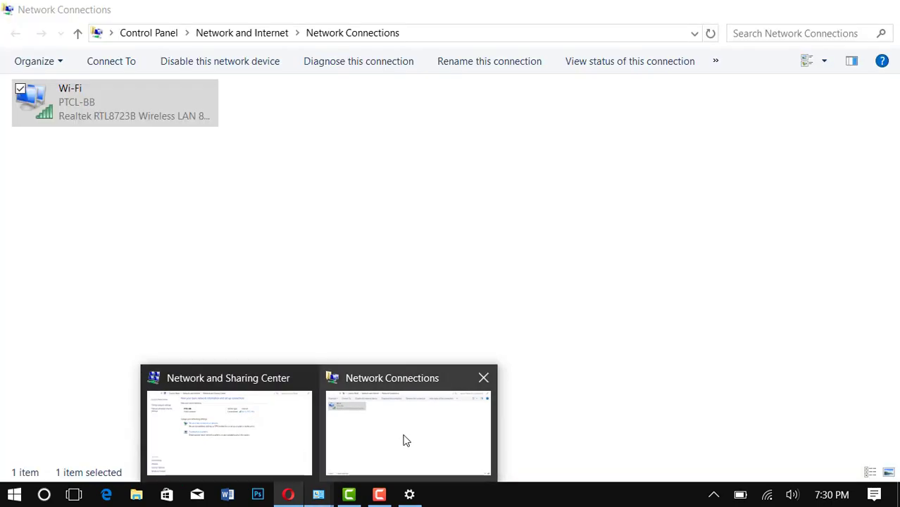
click(403, 439)
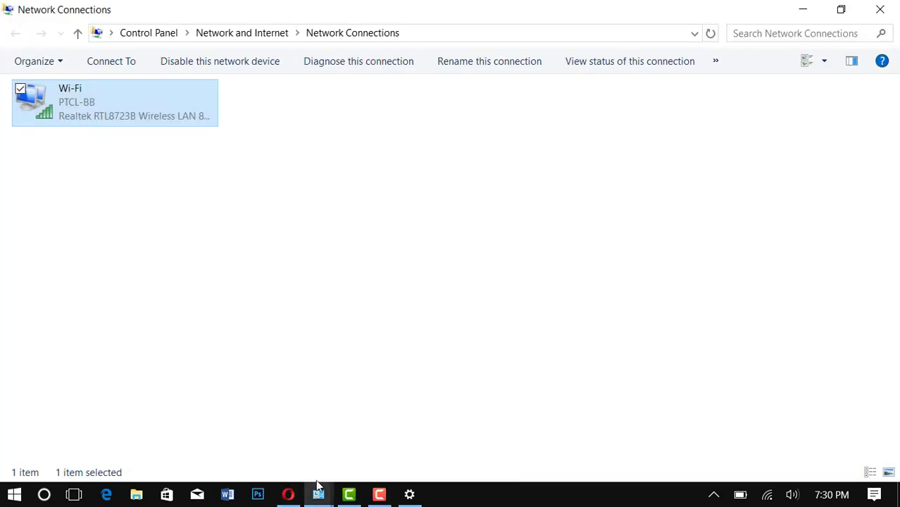
mouse_move(328, 494)
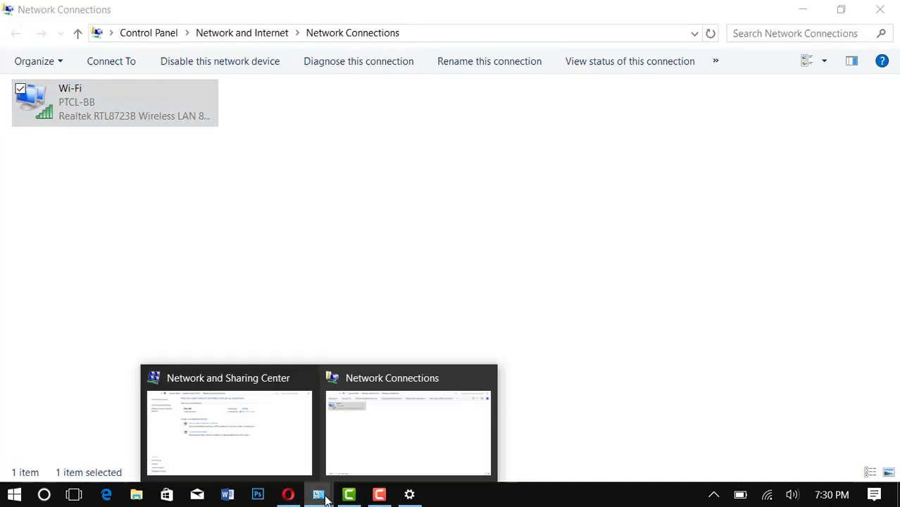
click(281, 438)
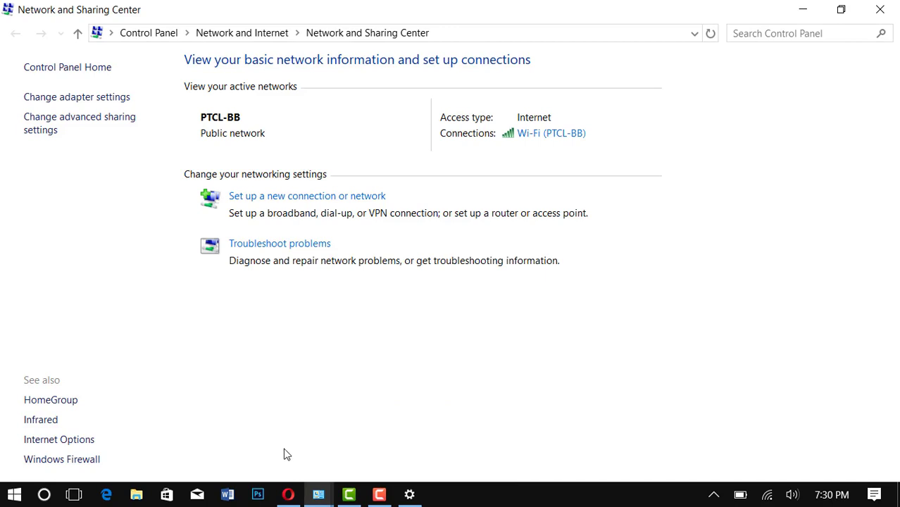
click(409, 494)
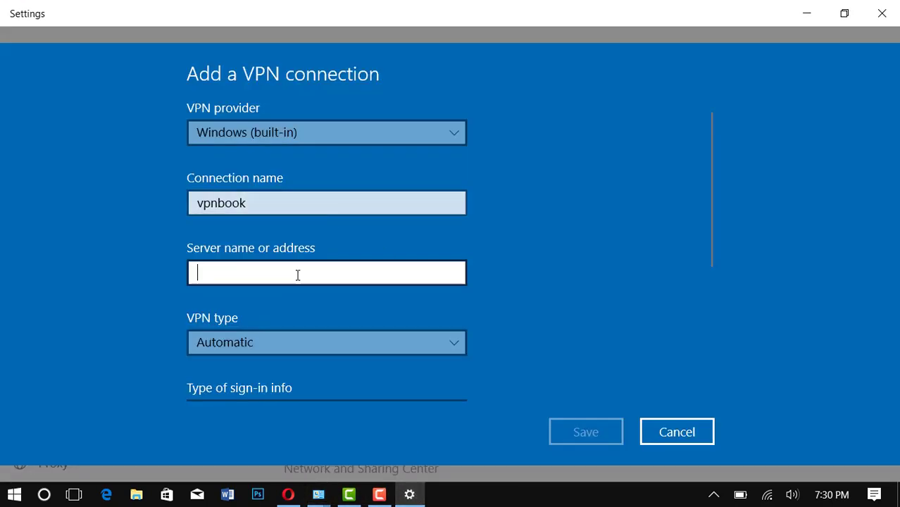
key(ctrl+v)
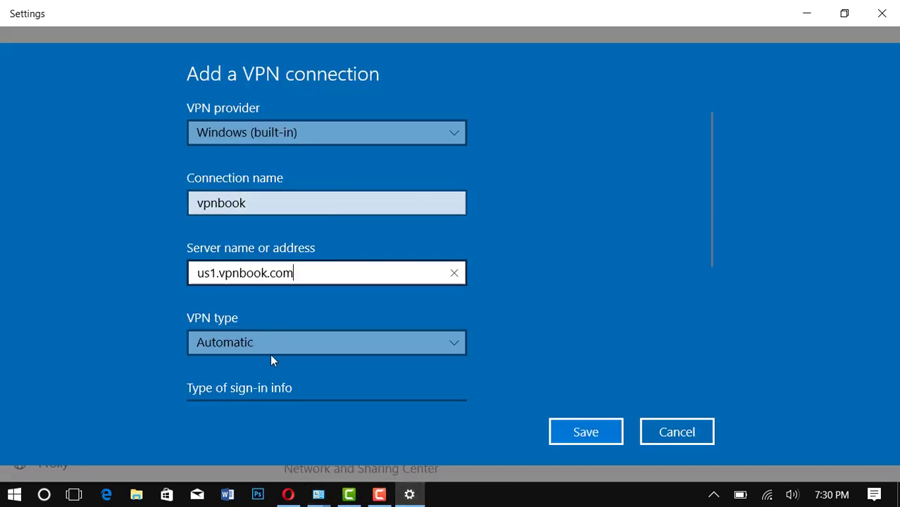
Set the VPN type to Point to Point Tunneling Protocol (PPTP) and enter vpnbook, as given on the VPNBook page, as the user name
click(317, 342)
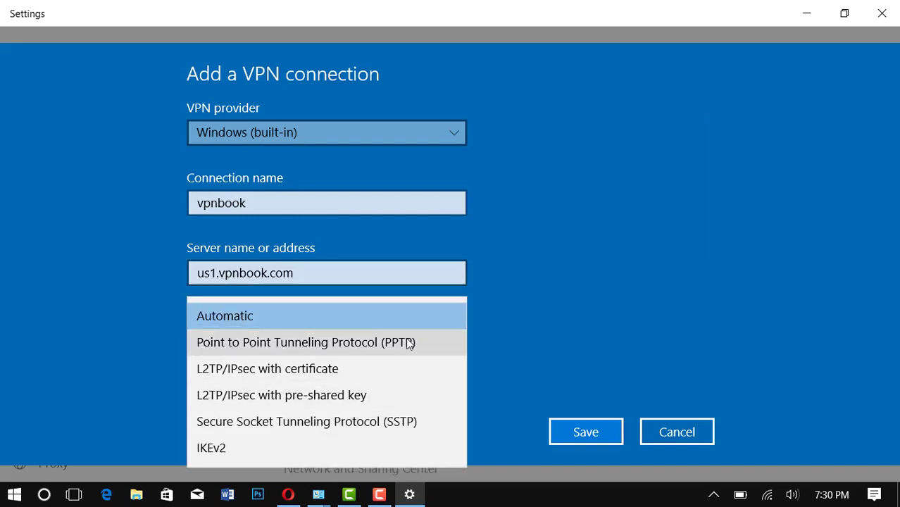
click(316, 344)
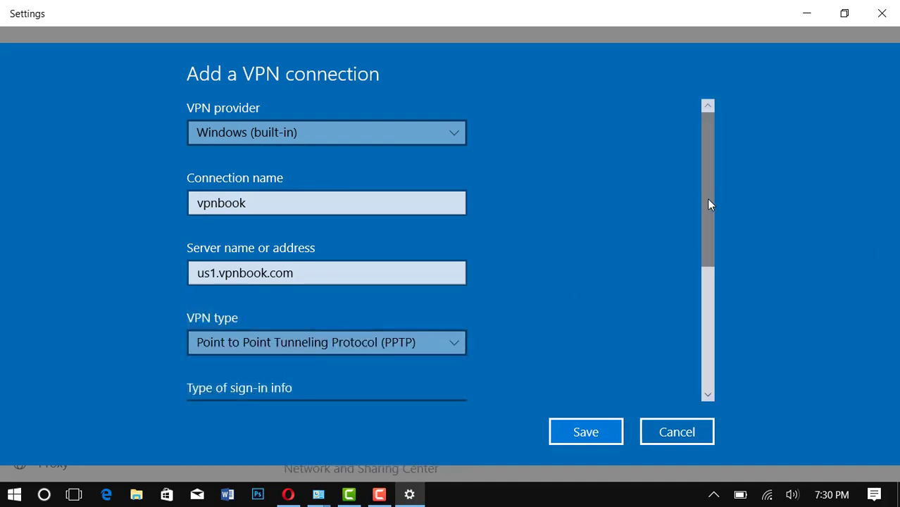
drag(706, 198, 697, 318)
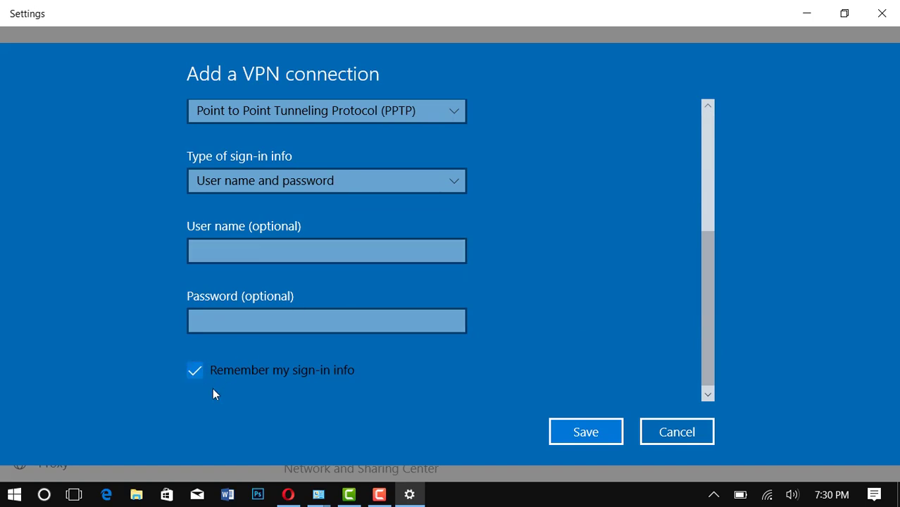
click(321, 251)
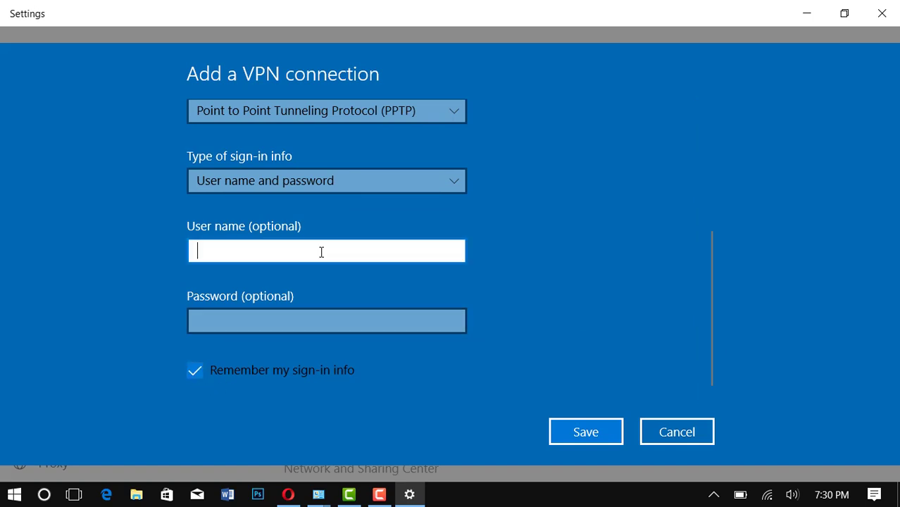
click(288, 494)
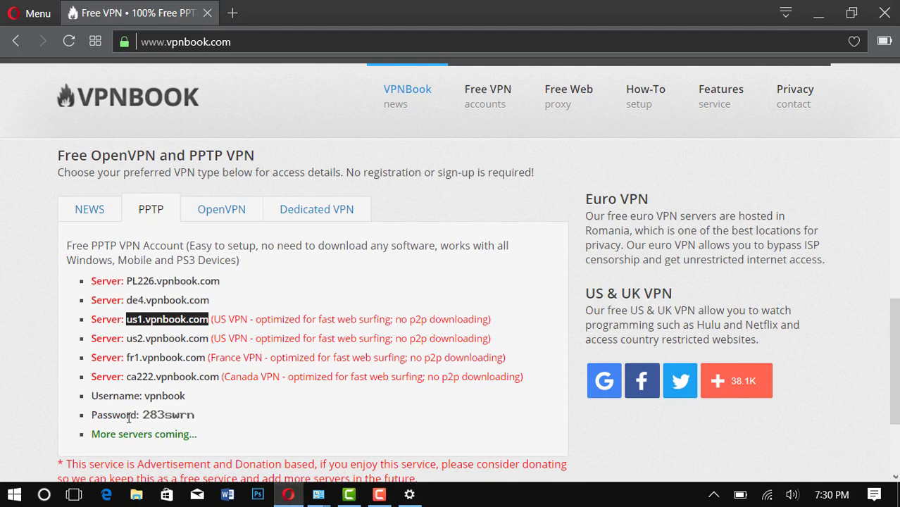
click(288, 494)
text(v)
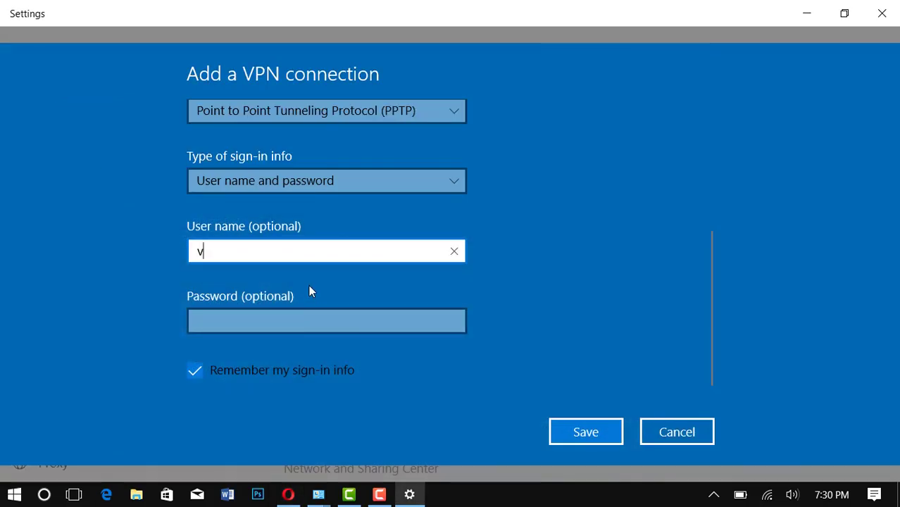
text(pnb)
text(ook)
Place the Settings window beside the VPNBook page in Opera and stretch it downward to show the sign-in fields
click(296, 500)
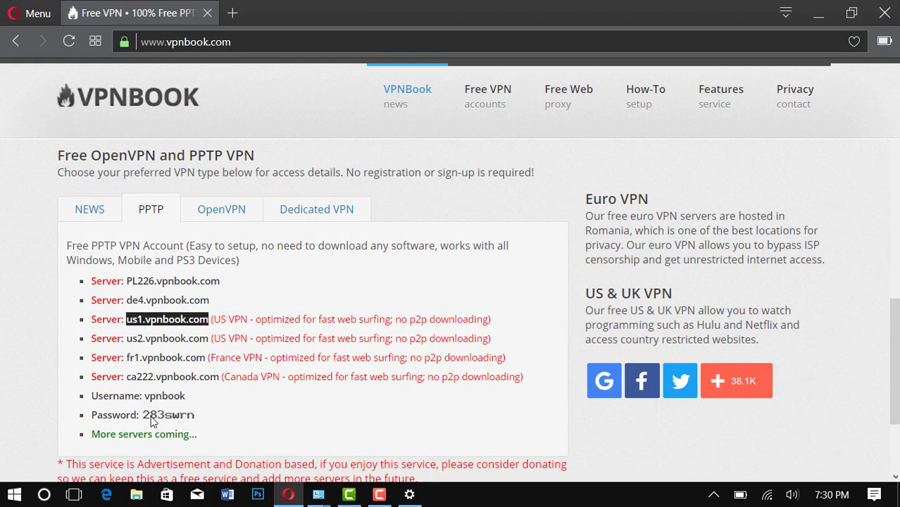
click(284, 499)
click(284, 500)
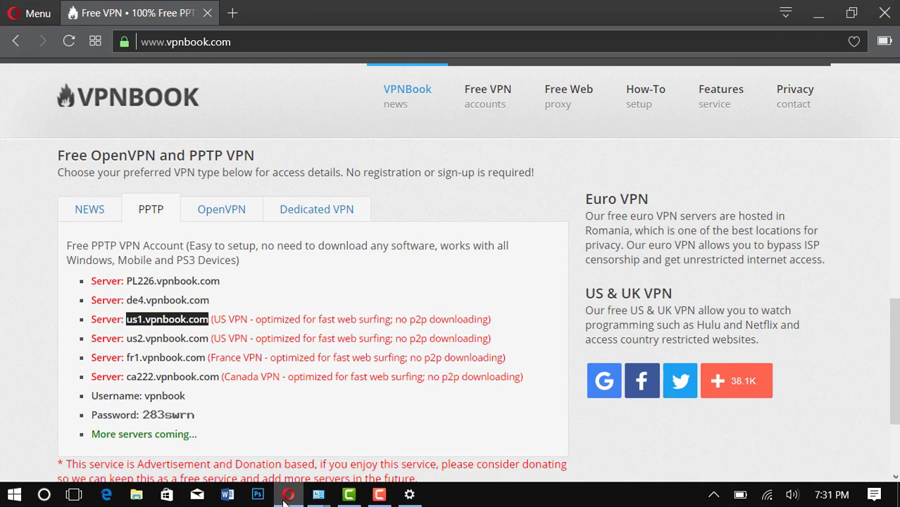
click(420, 501)
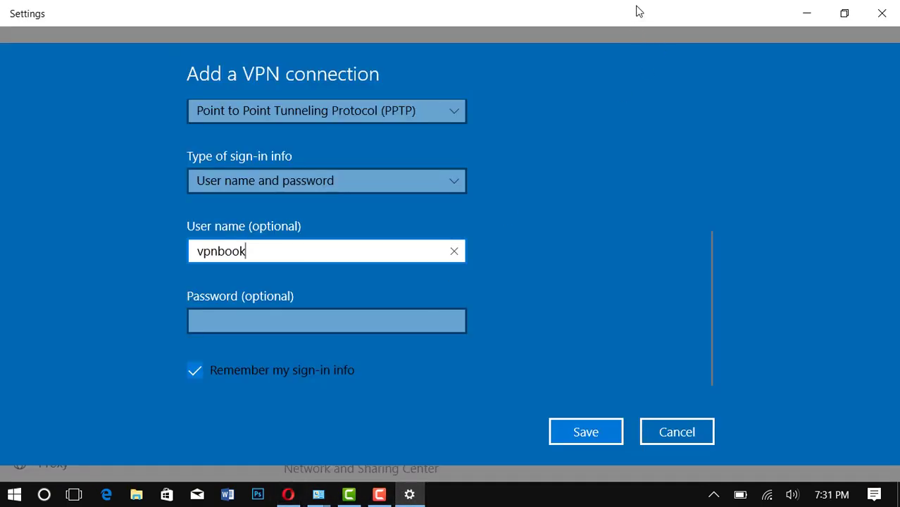
drag(638, 10, 897, 5)
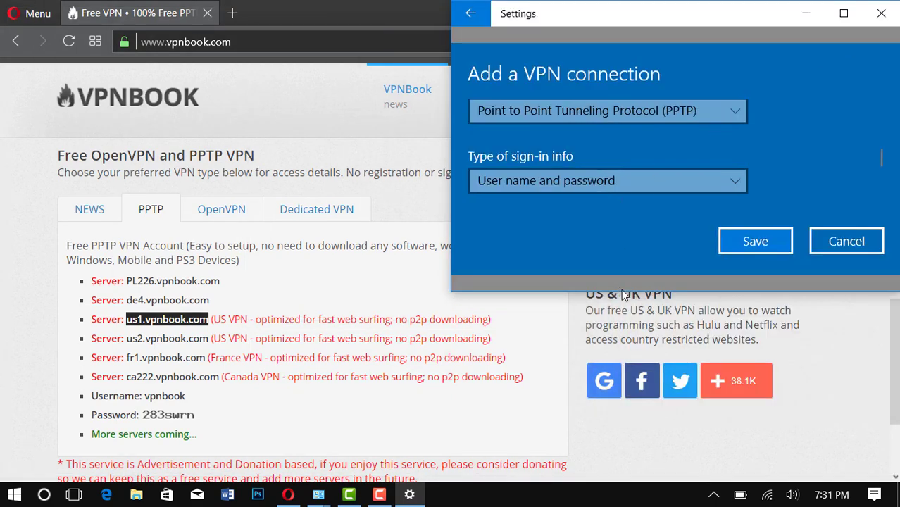
drag(622, 292, 632, 481)
Enter the VPN password shown on the VPNBook page, reveal it to check it, and save the connection
click(637, 323)
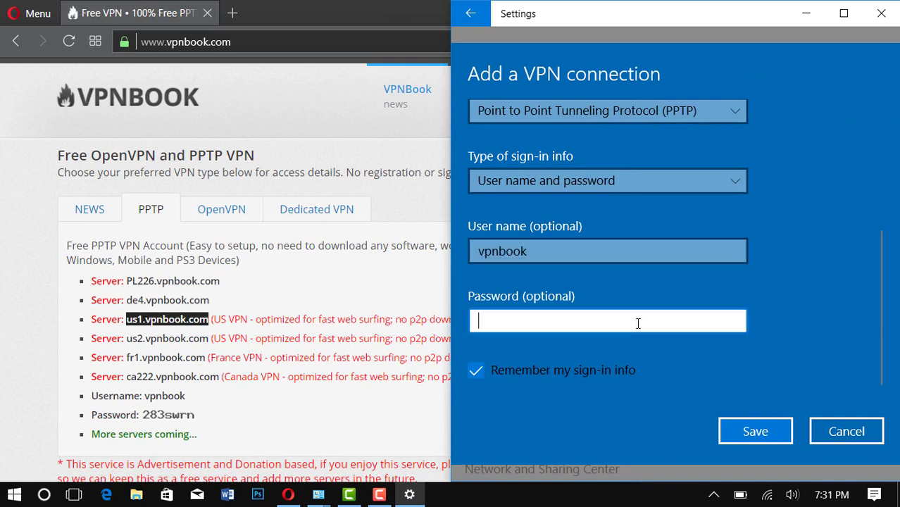
text(283)
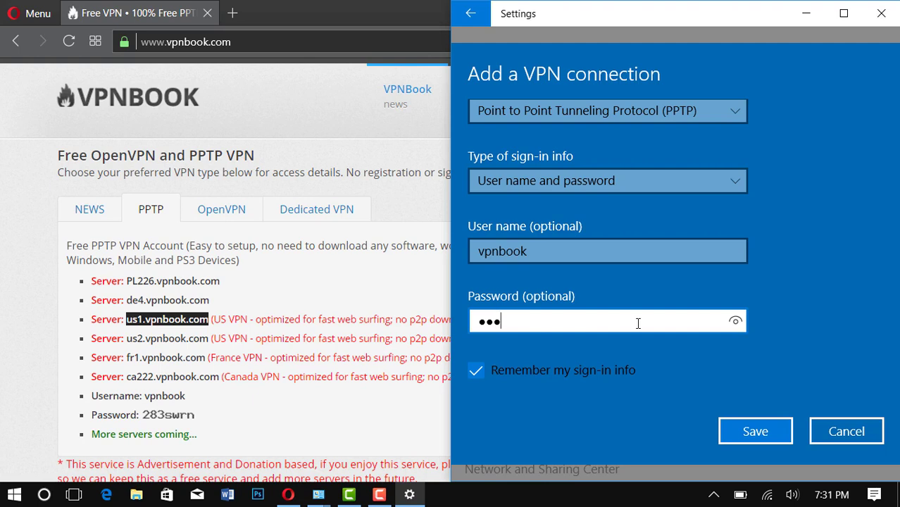
text(swrn)
click(735, 323)
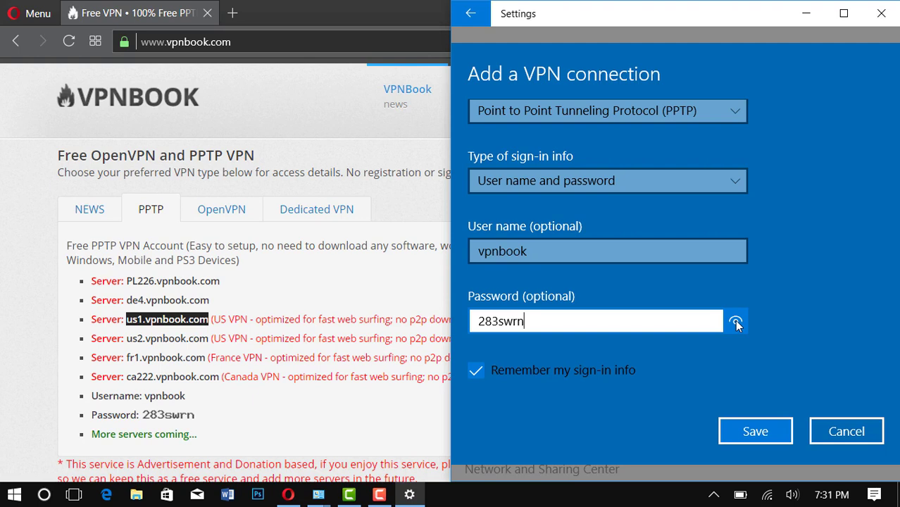
click(755, 431)
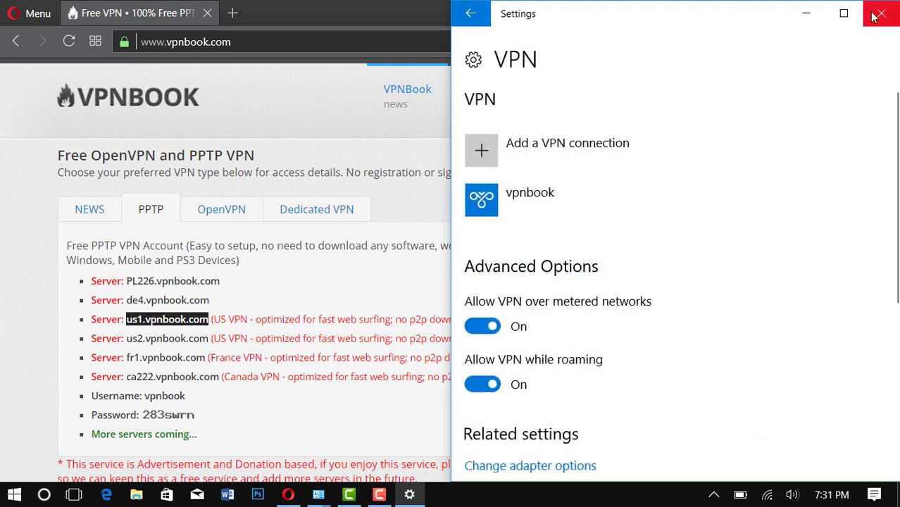
Maximize the Settings window and connect to the saved vpnbook VPN
click(843, 13)
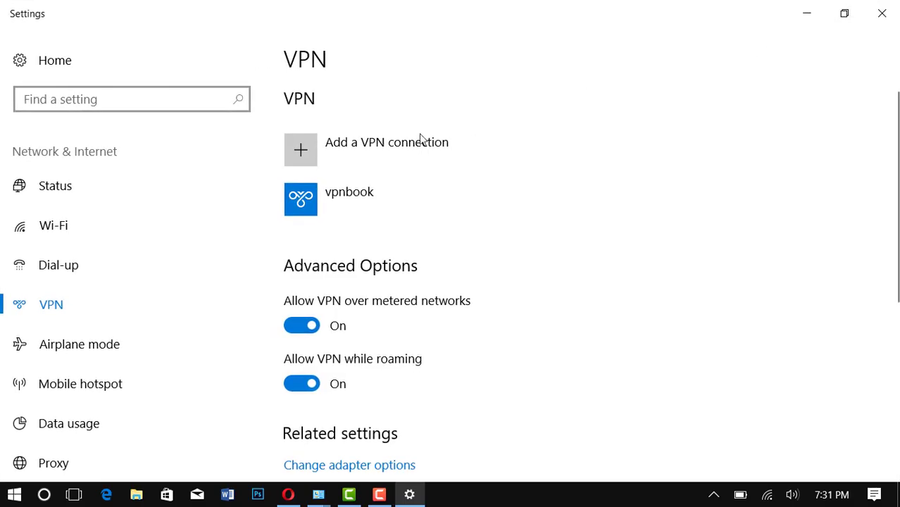
click(369, 205)
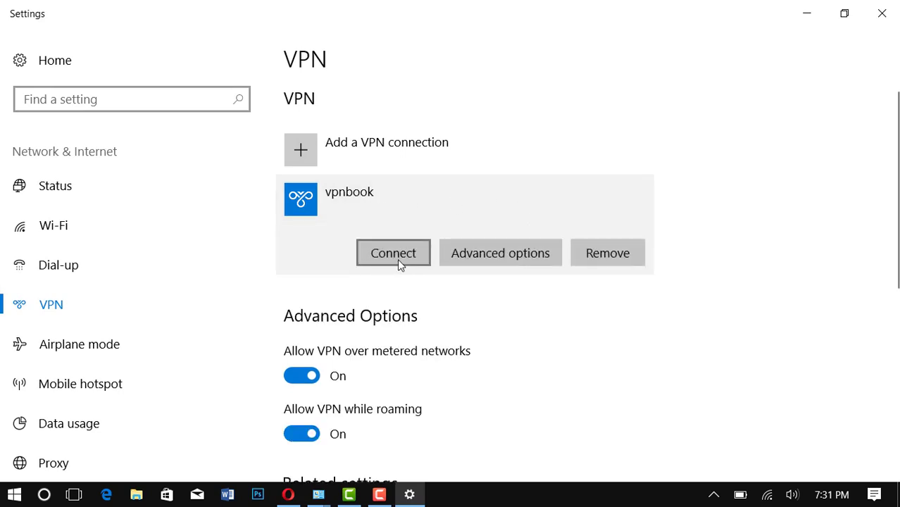
click(397, 260)
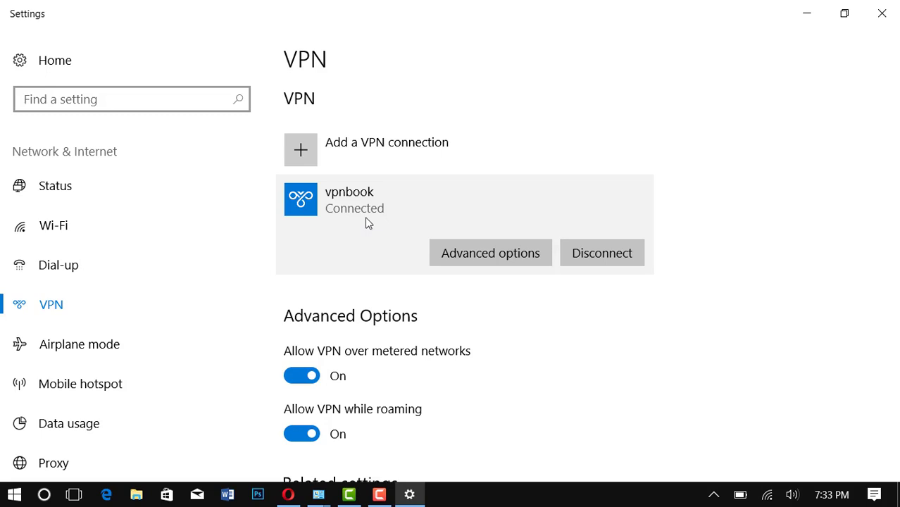
Switch to Opera, search the web for phiphon, and open the psiphon3.com result
click(288, 494)
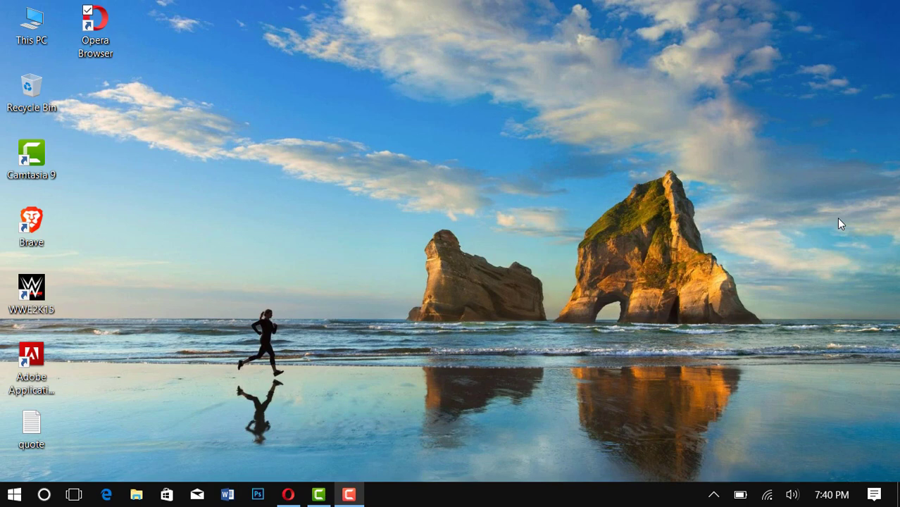
click(288, 494)
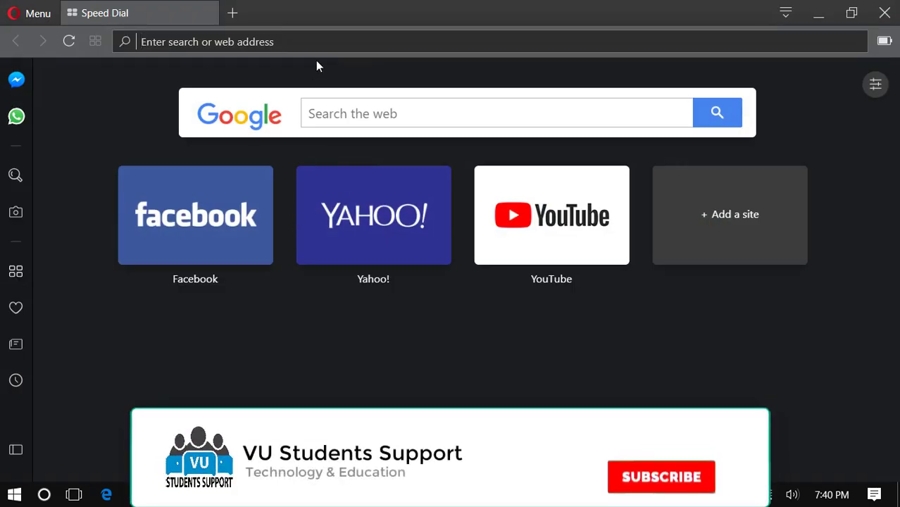
text(phi)
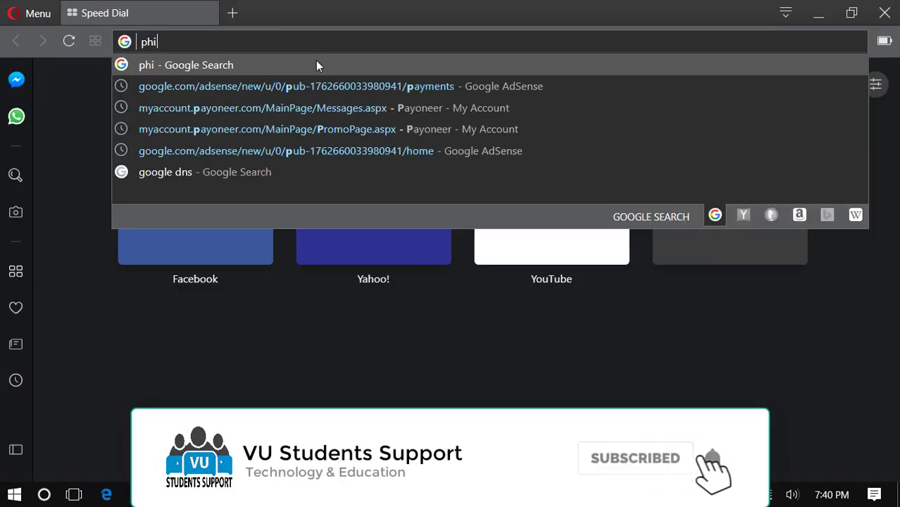
text(phon)
key(Return)
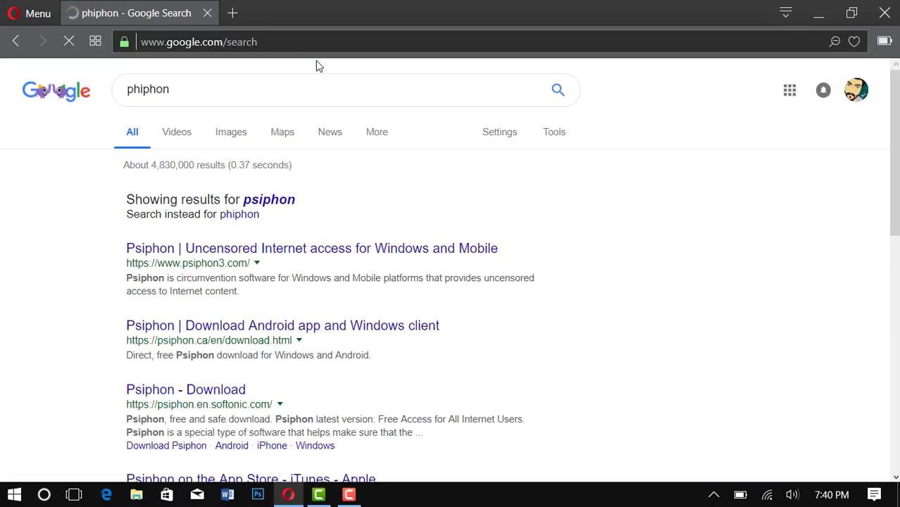
click(279, 254)
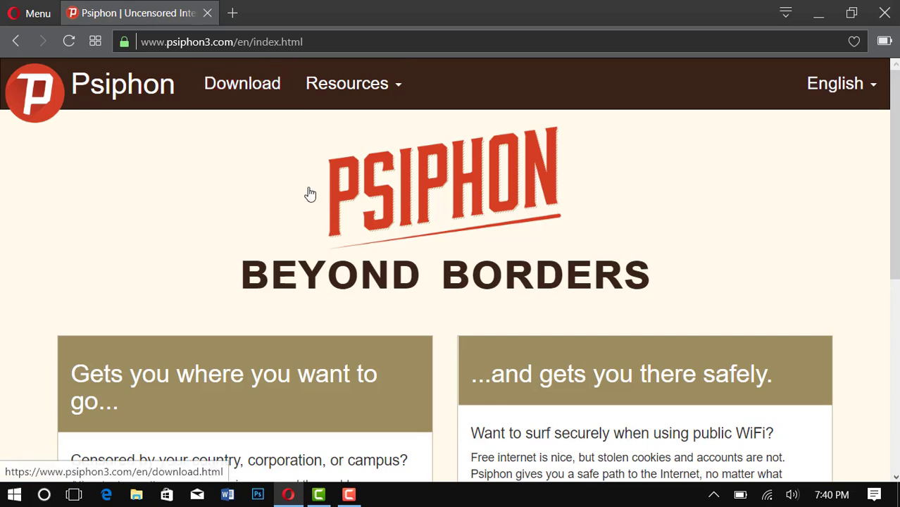
Download Psiphon for Windows from the site's download page, saving it as psiphon3 on New Volume (F:)
click(252, 99)
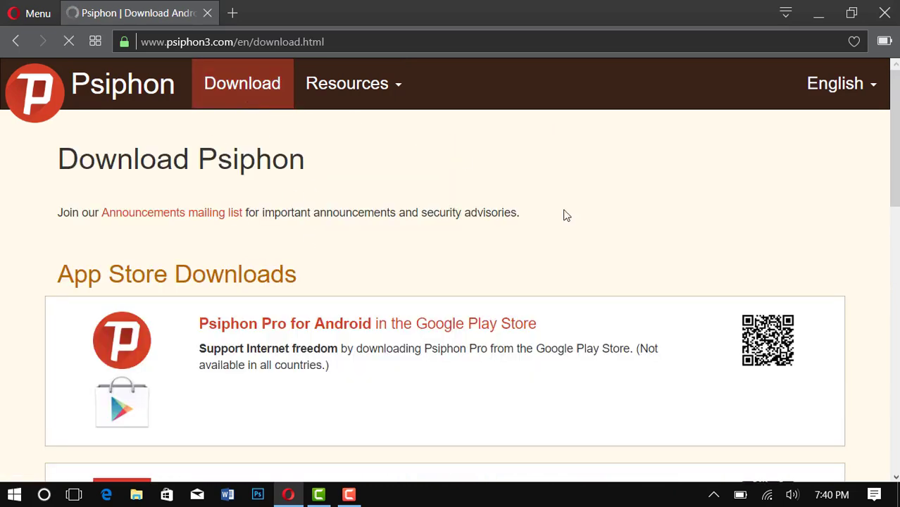
scroll(450, 269, down, 5)
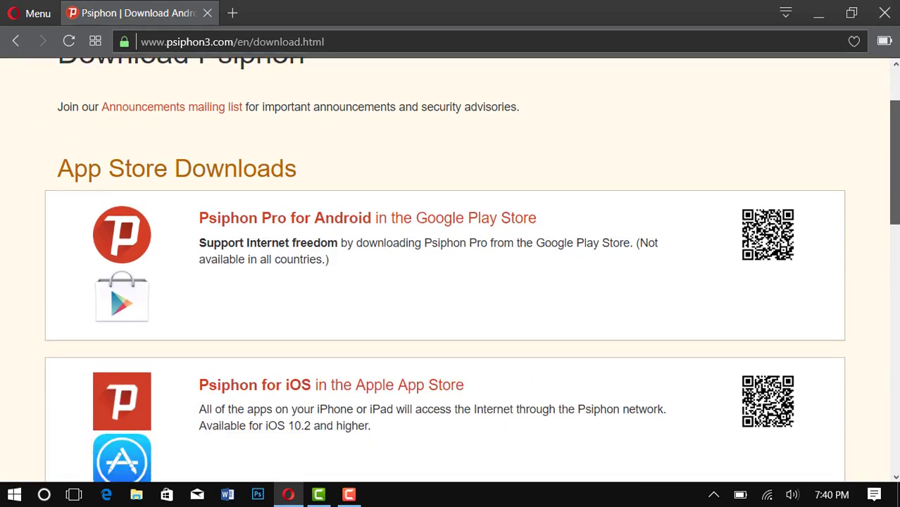
scroll(451, 269, down, 7)
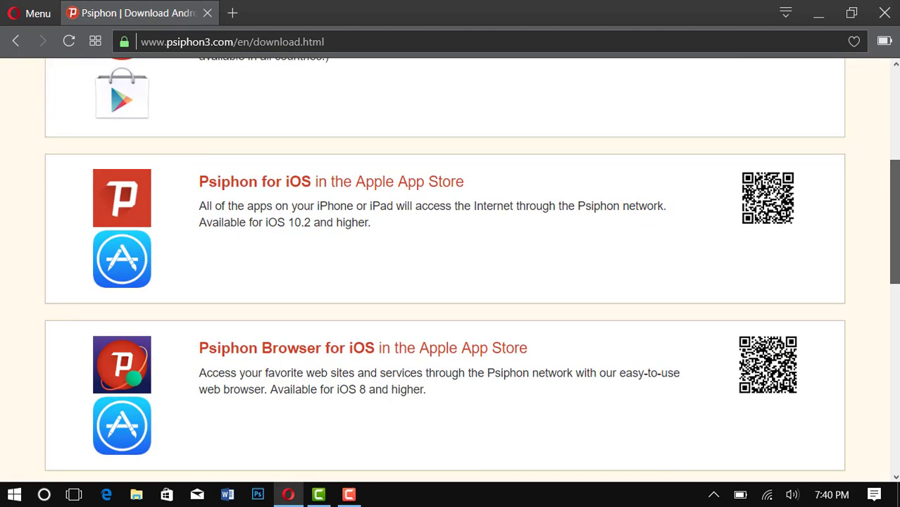
scroll(450, 269, down, 1)
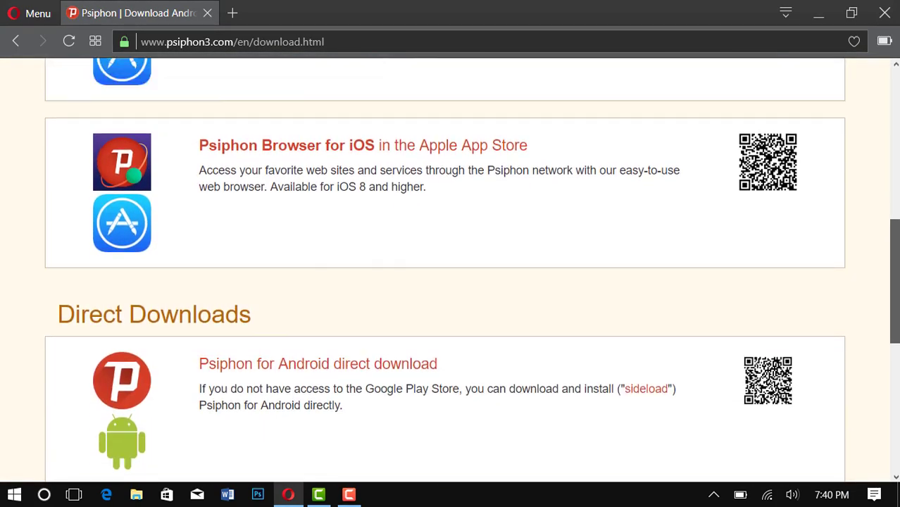
scroll(451, 270, up, 5)
scroll(450, 270, down, 5)
scroll(450, 270, down, 5)
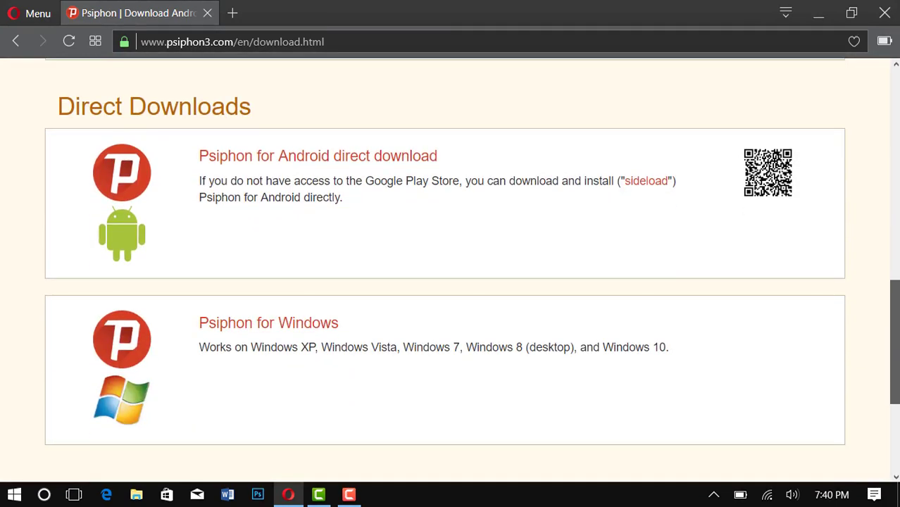
scroll(451, 270, down, 3)
scroll(450, 270, down, 1)
scroll(451, 270, up, 1)
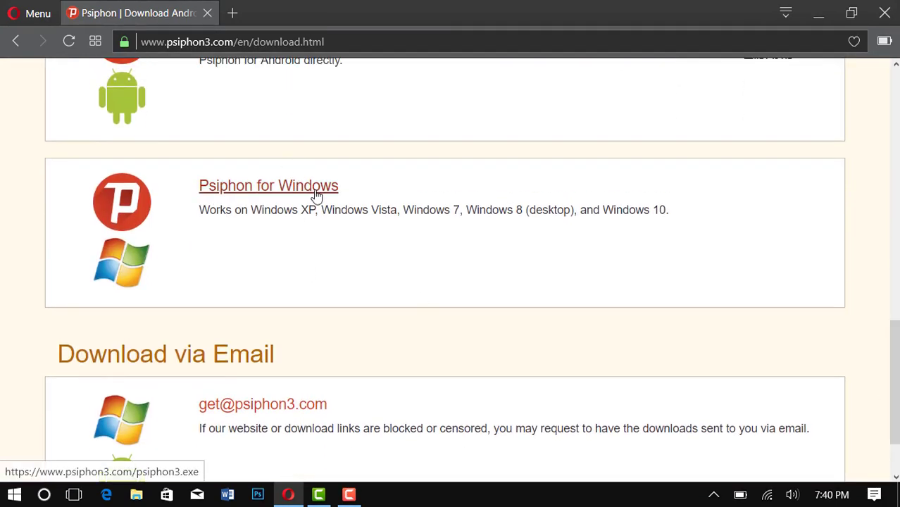
click(292, 195)
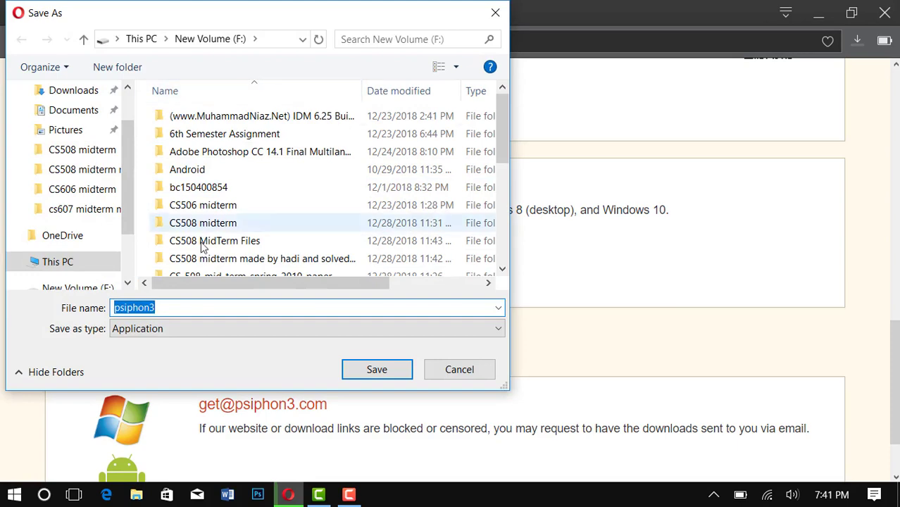
click(392, 368)
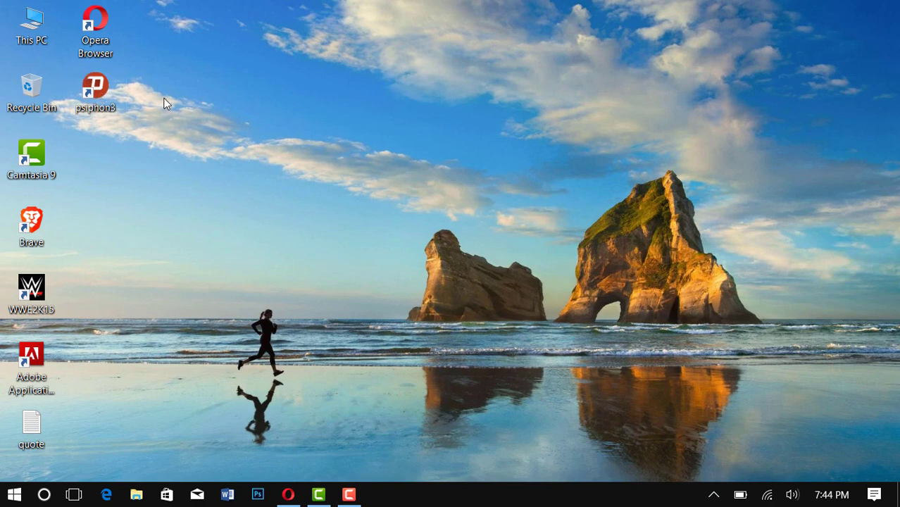
Launch psiphon3 from the desktop, allowing the file to run, and dismiss its pop-up notification
click(101, 90)
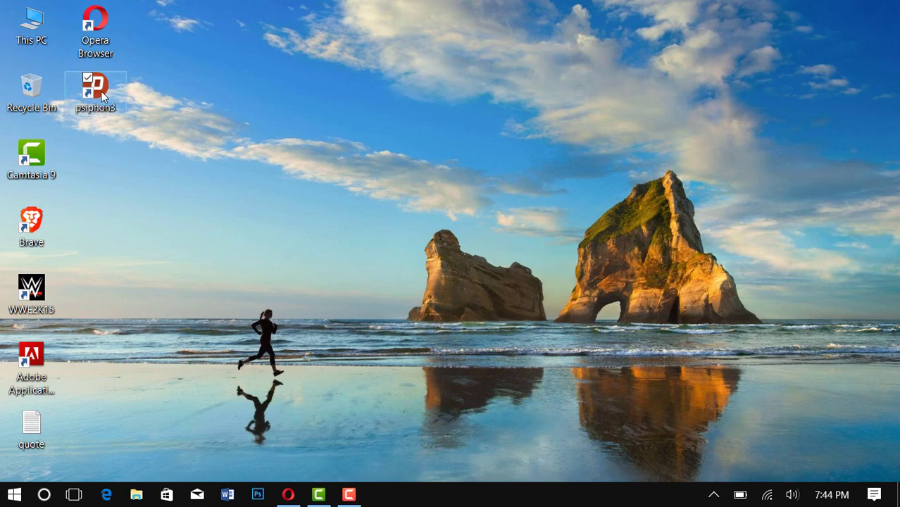
double_click(100, 90)
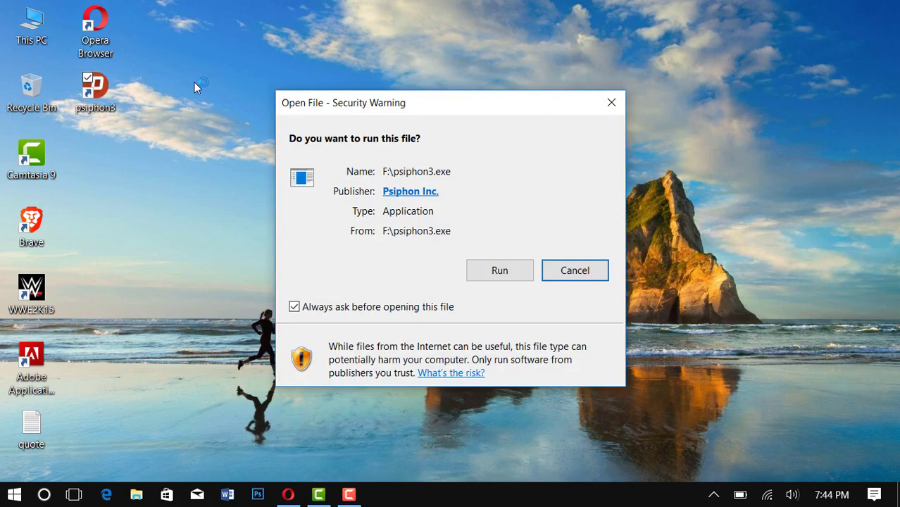
click(485, 268)
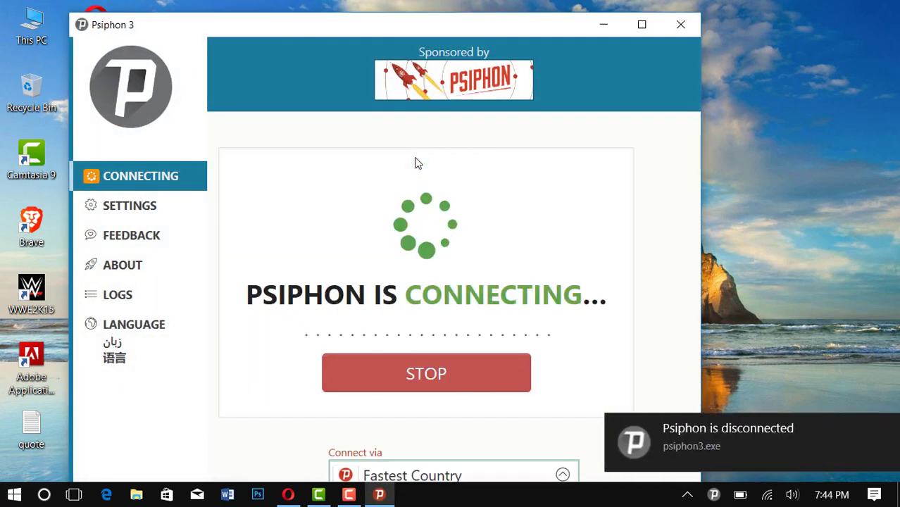
click(886, 425)
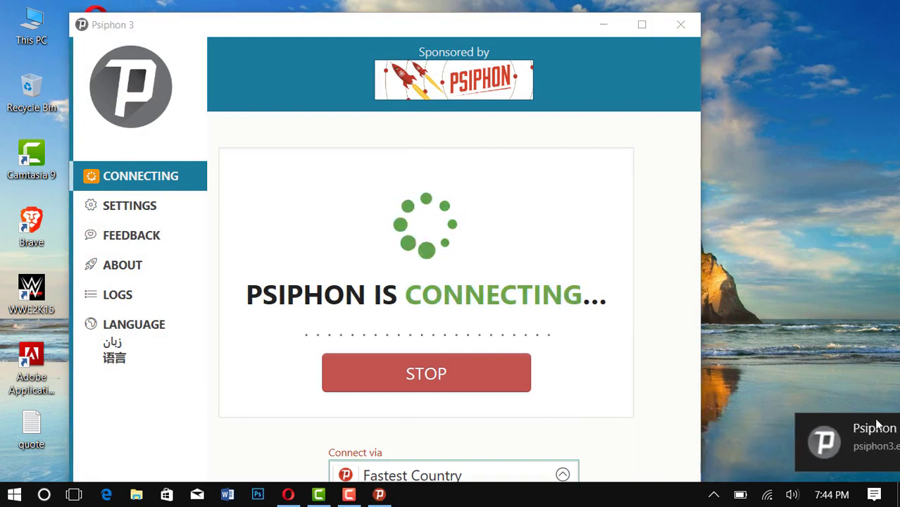
click(503, 147)
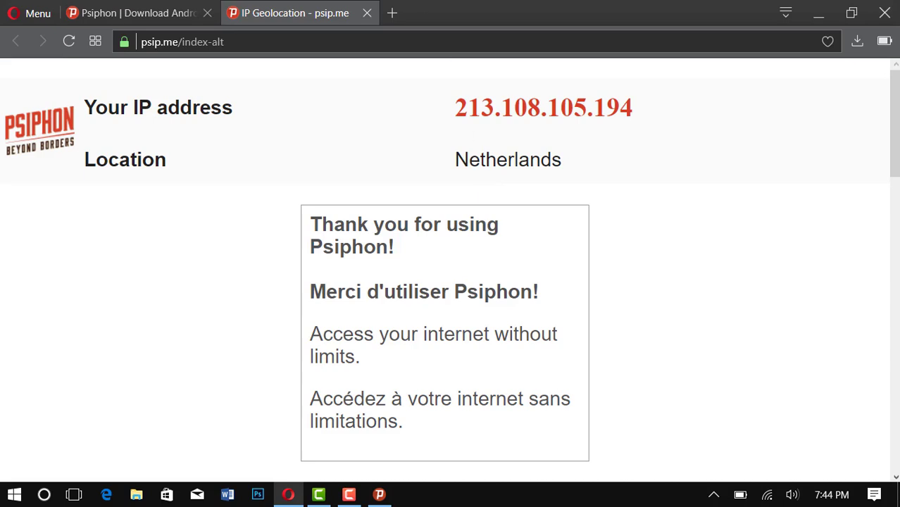
Close the psip.me IP Geolocation page in Opera and minimize the browser to return to the Psiphon 3 window
click(367, 13)
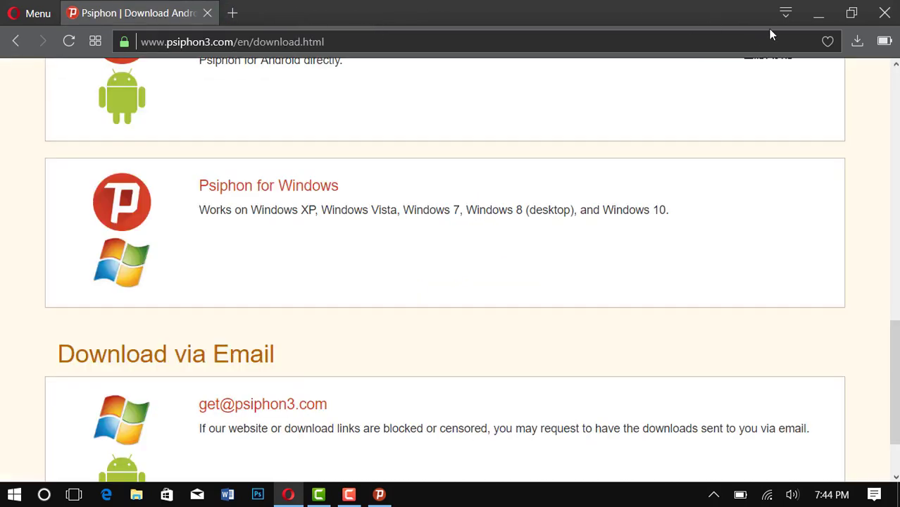
click(819, 16)
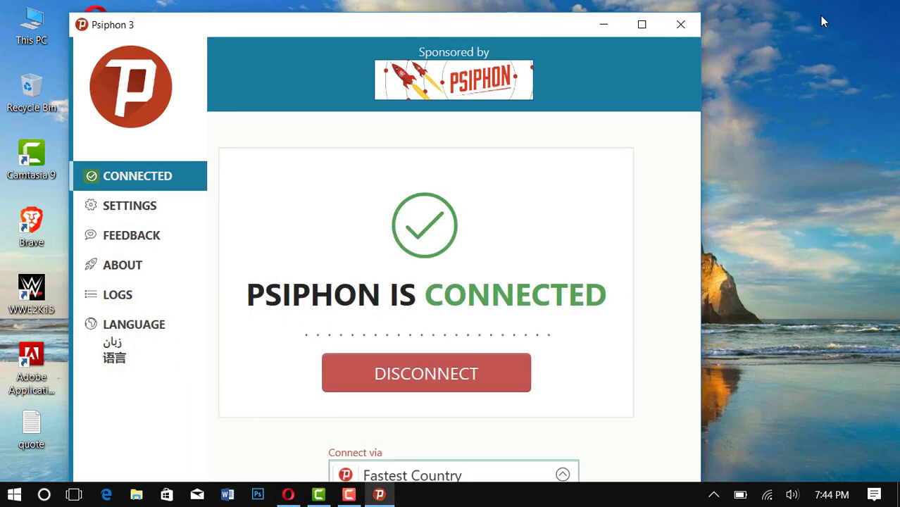